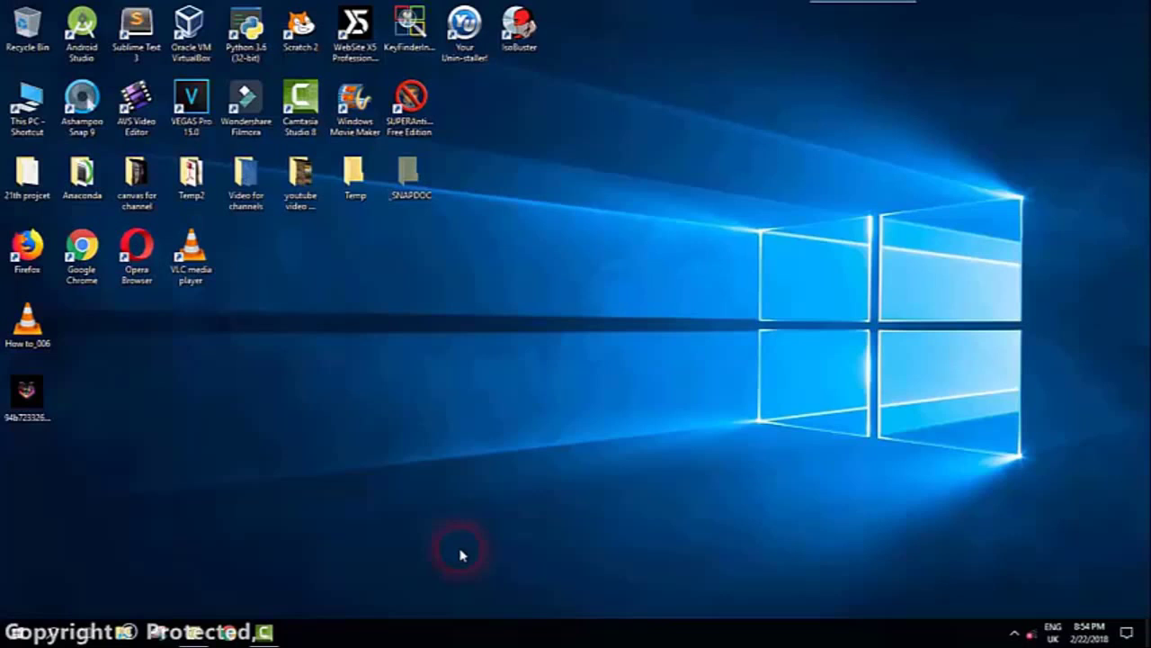
Add the video clip to the timeline at the playhead and import the logo image into the clip bin
left_click(264, 633)
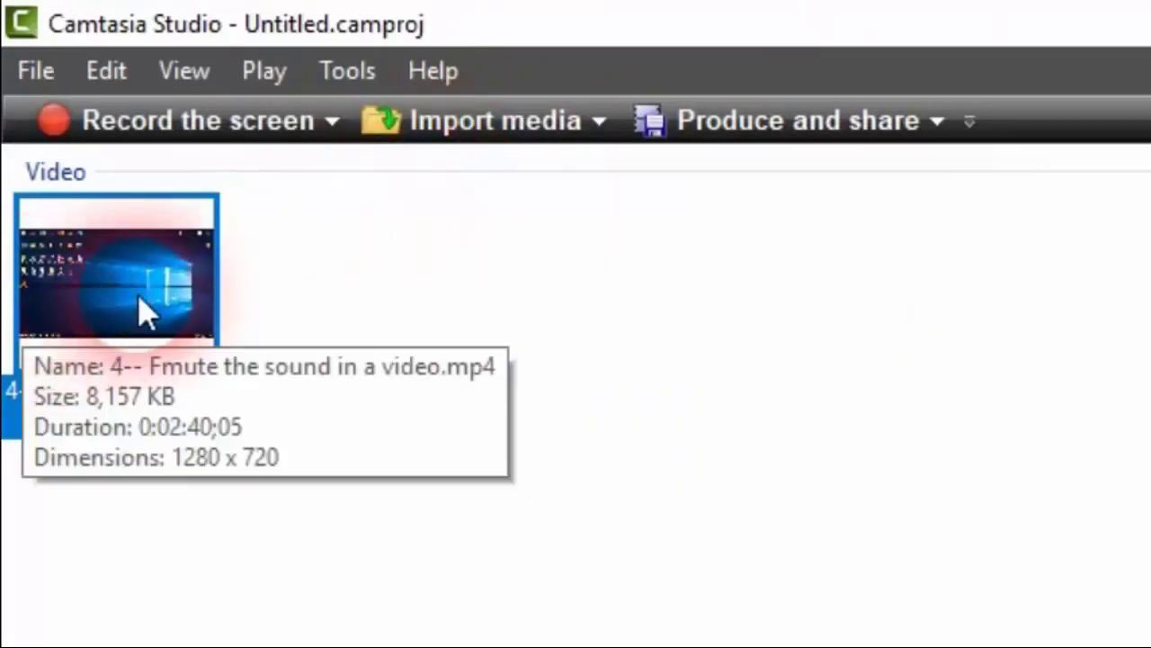
right_click(49, 105)
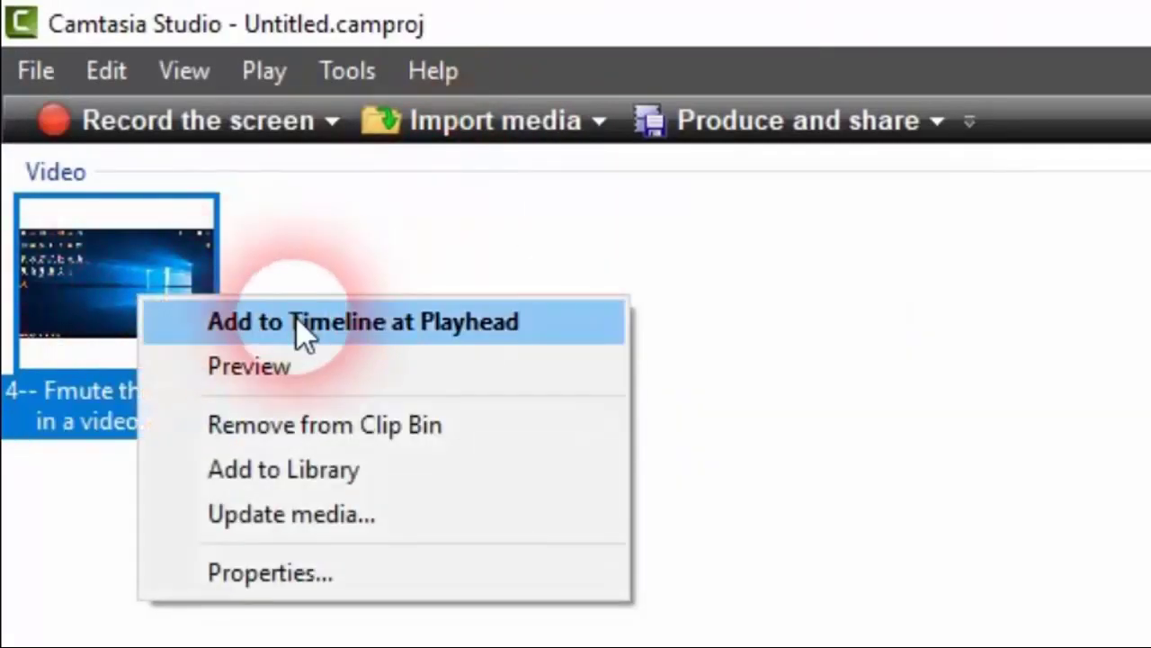
left_click(304, 325)
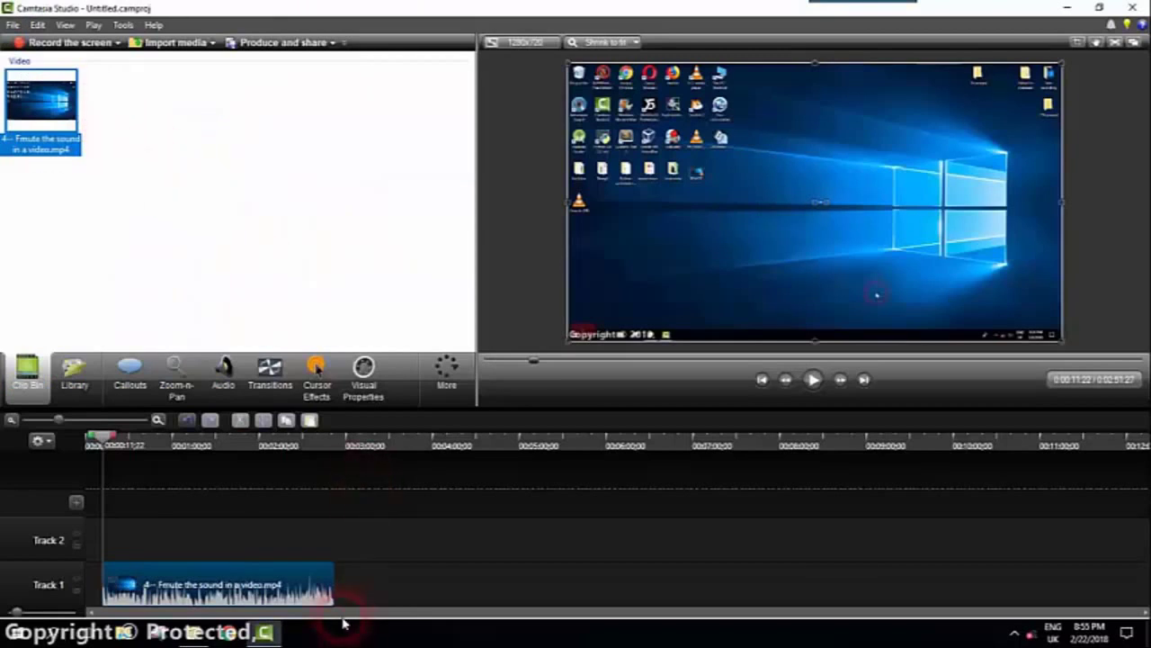
left_click(185, 45)
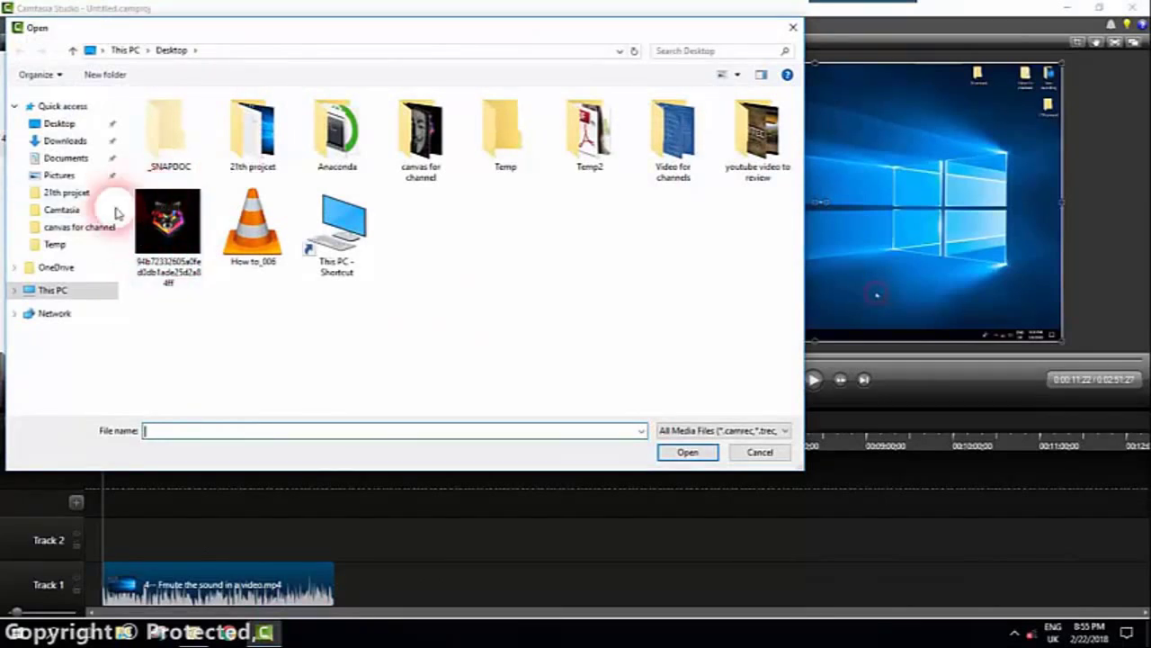
left_click(687, 452)
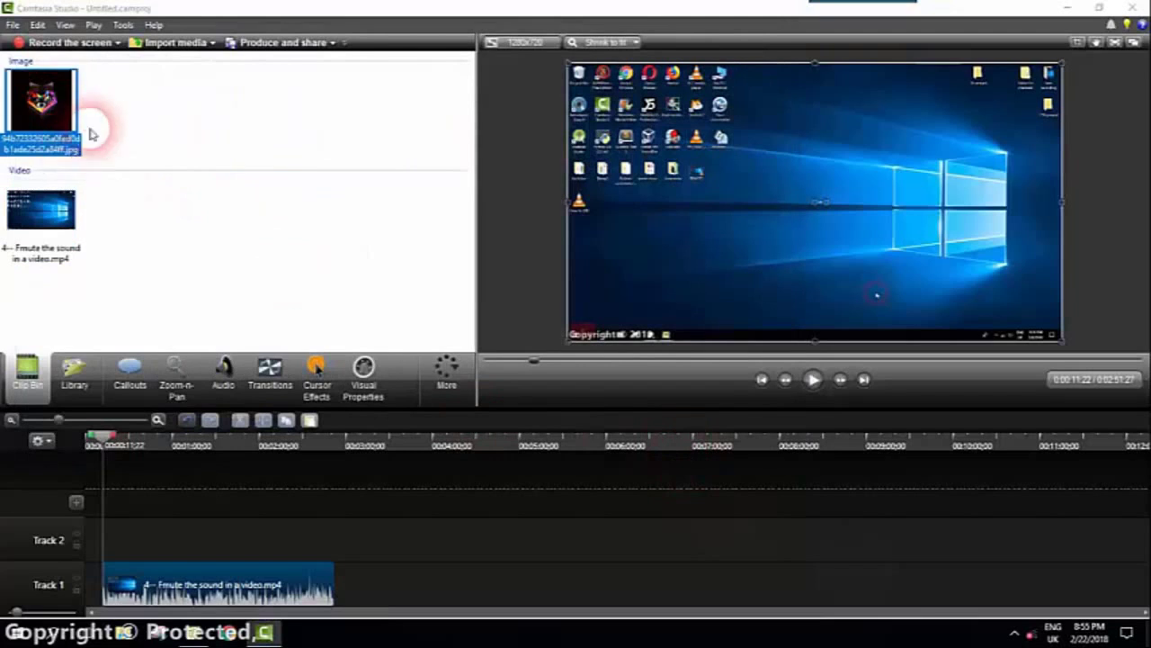
Move the clip onto Track 2 and select its full time range on the timeline
left_click_drag(225, 580, 252, 544)
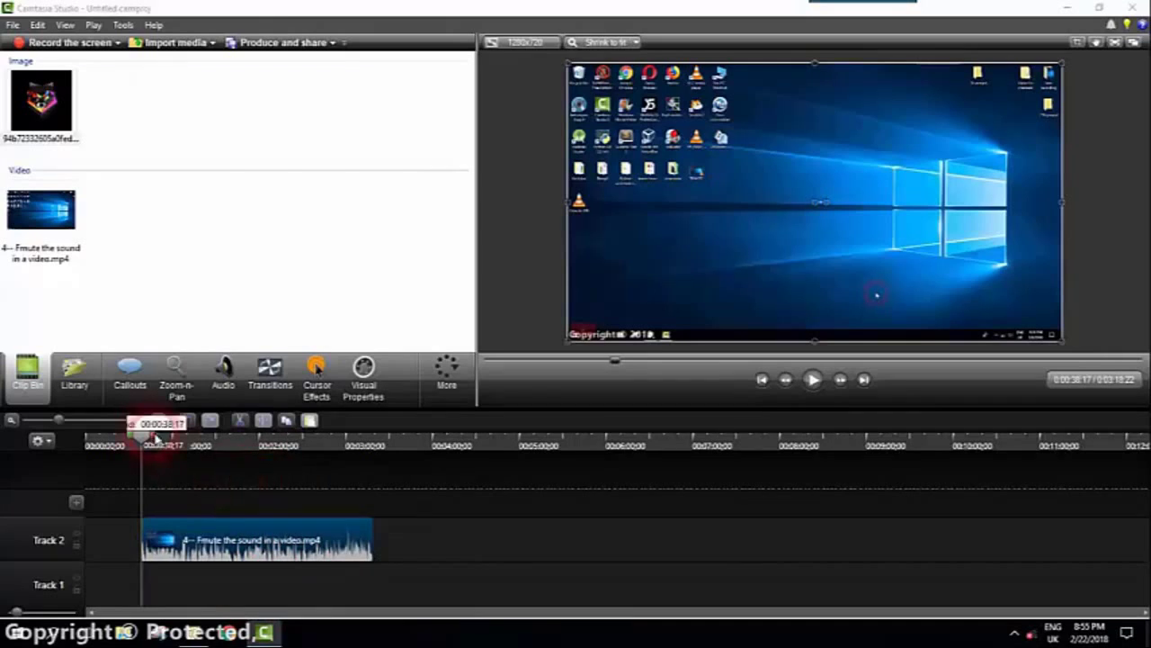
left_click_drag(155, 438, 382, 491)
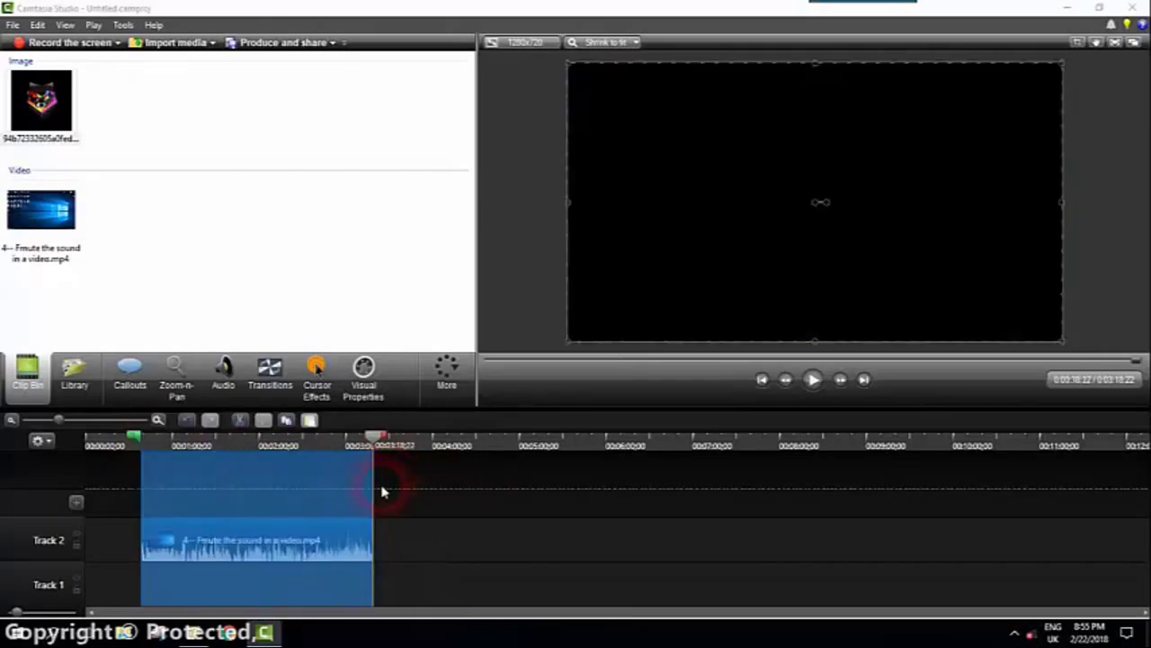
right_click(287, 540)
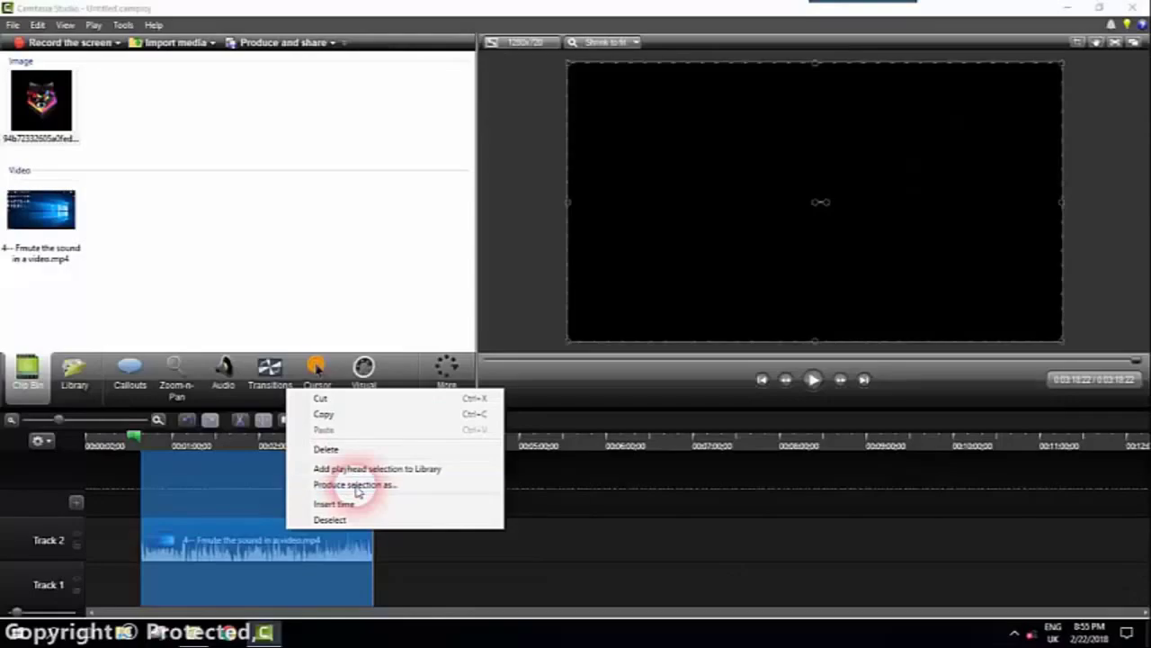
Produce the selected range with custom settings as MP4 Smart Player, with the controller turned off
left_click(354, 485)
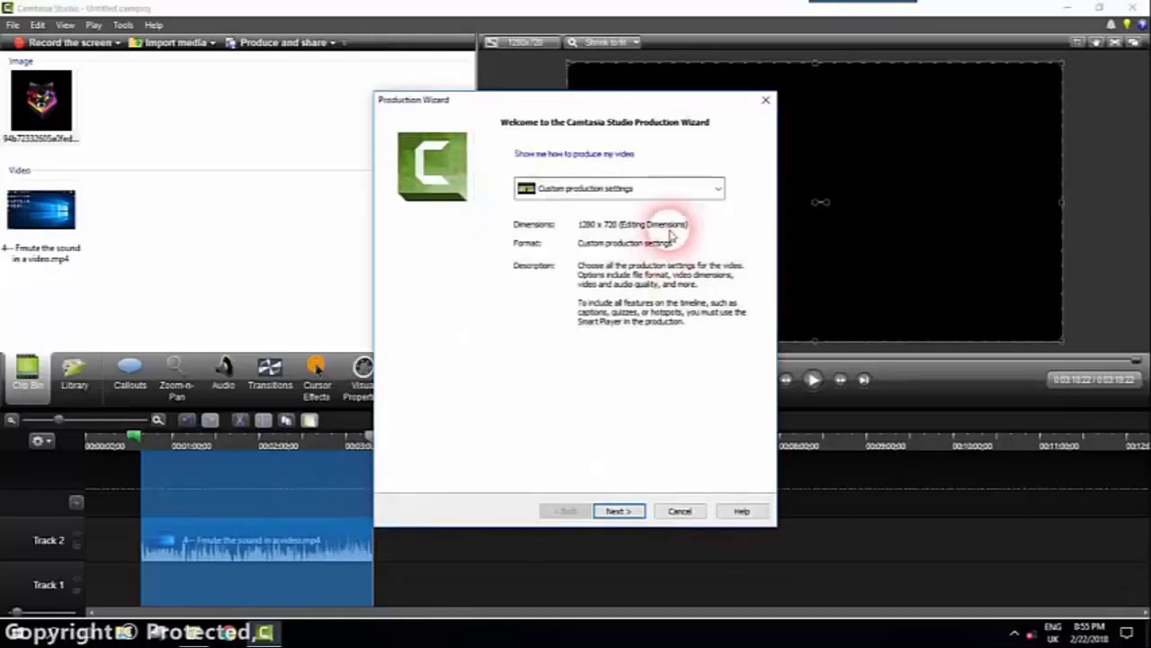
left_click(673, 189)
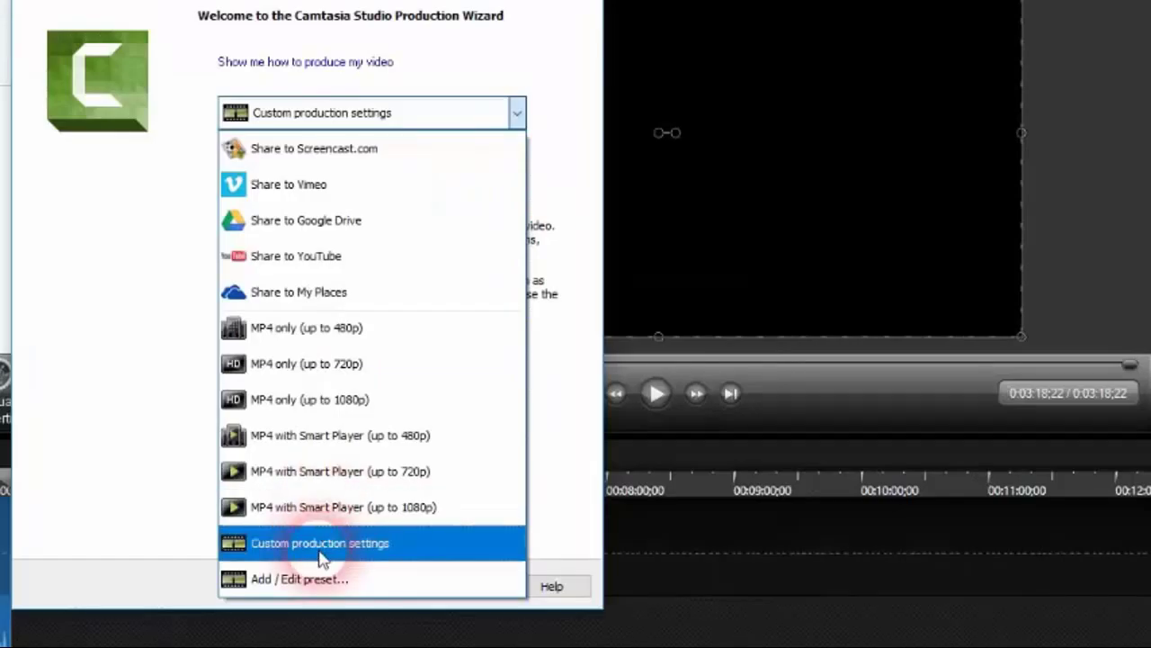
left_click(319, 544)
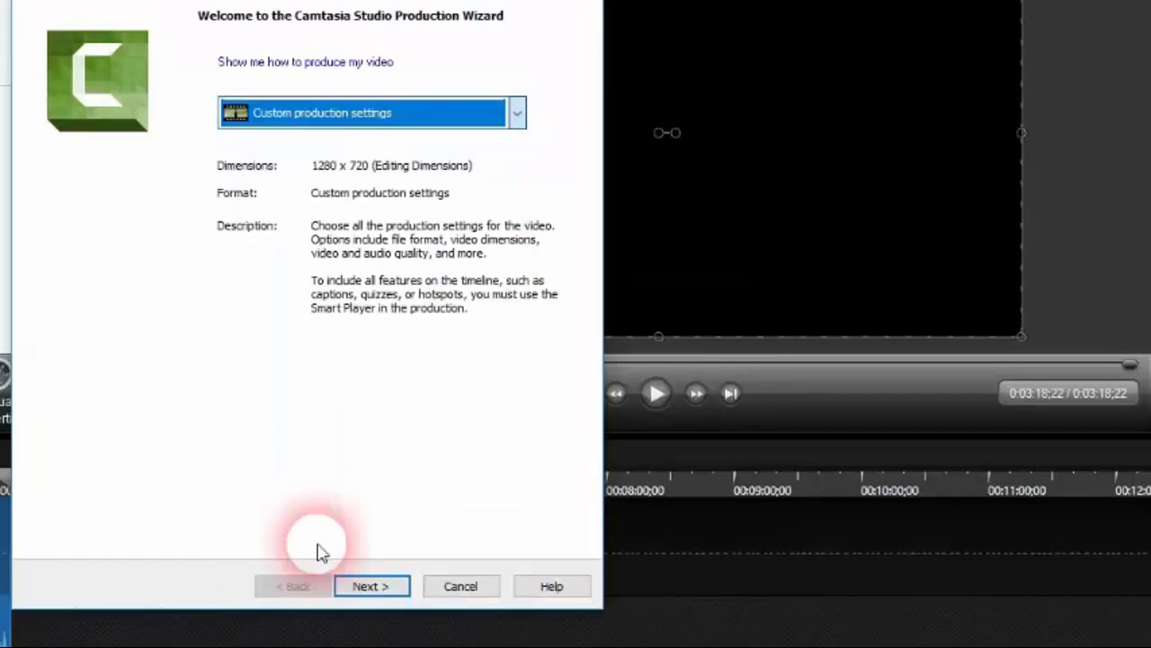
left_click(369, 593)
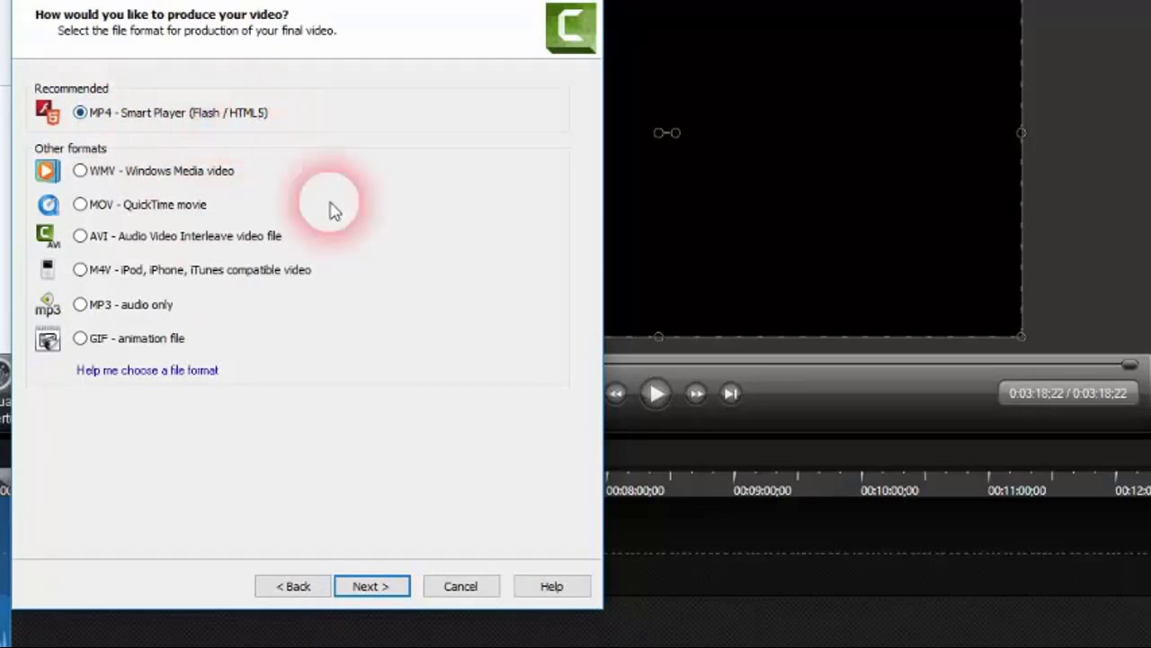
left_click(372, 586)
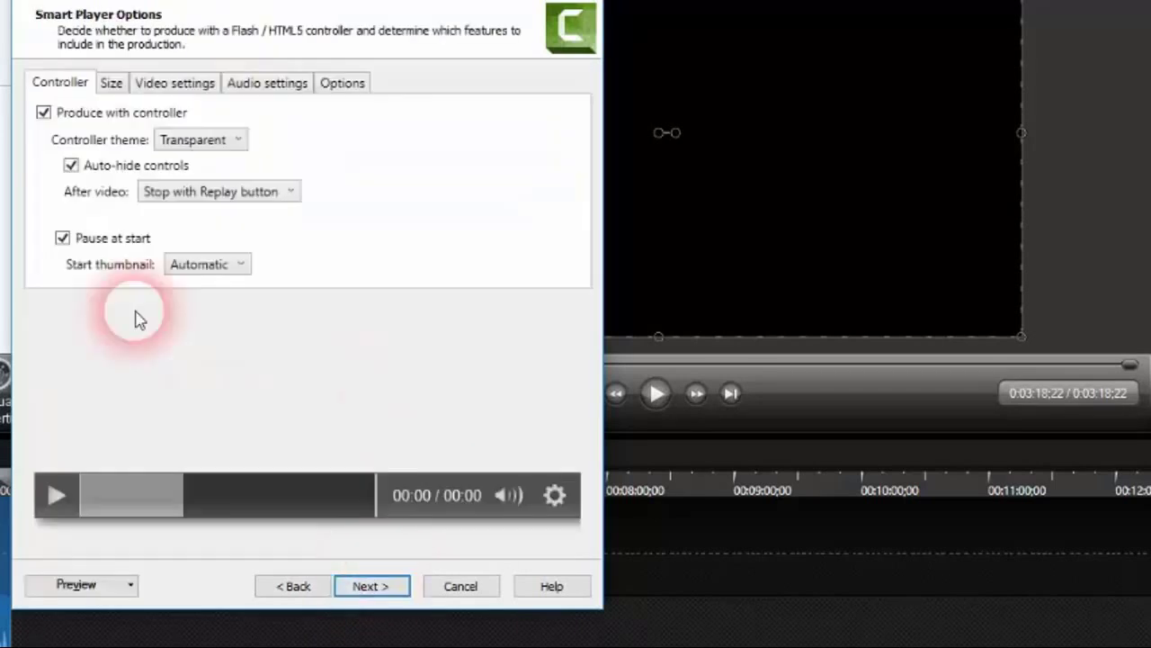
left_click(43, 114)
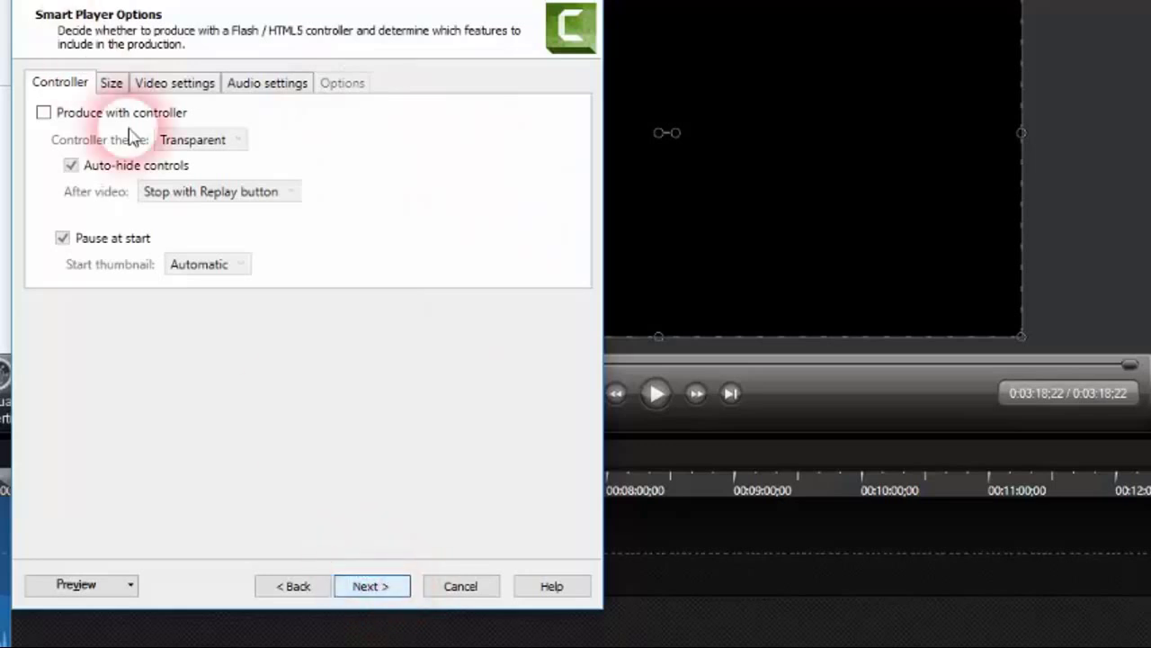
left_click(376, 585)
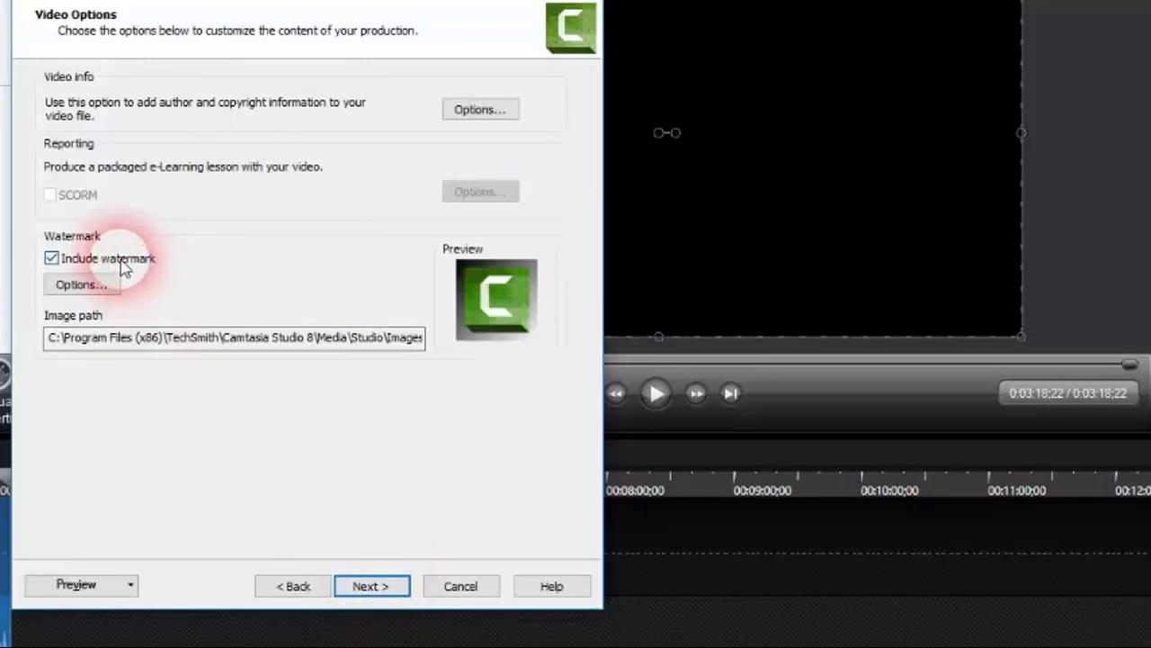
Leave Include watermark checked and open the watermark options
left_click(81, 259)
left_click(51, 258)
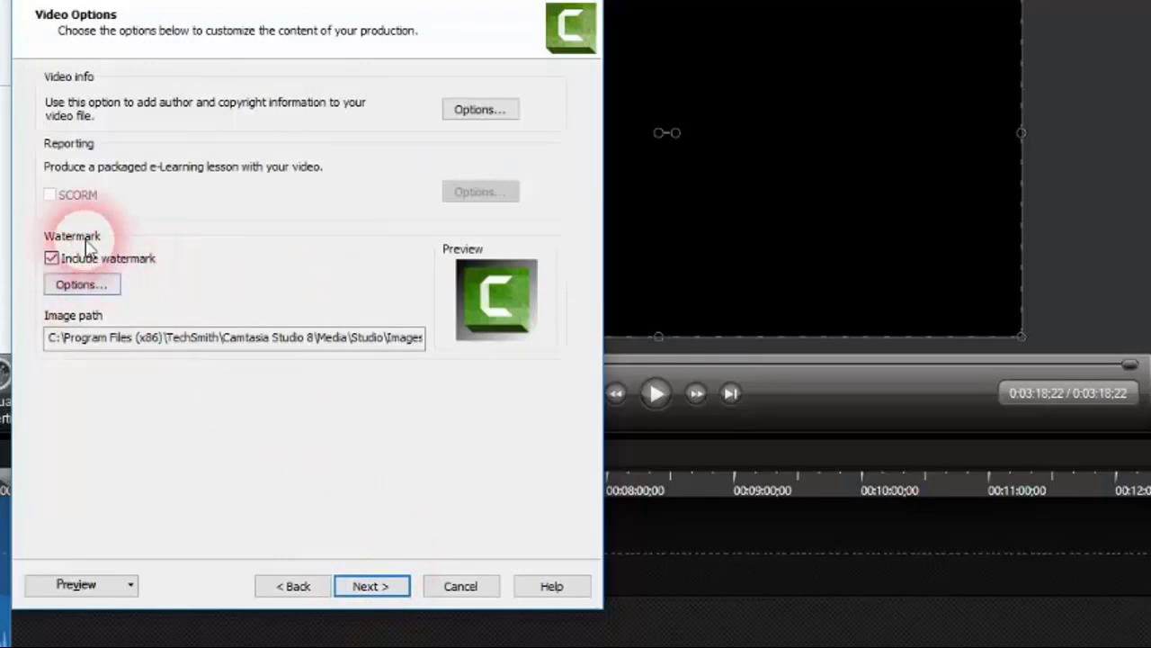
left_click(51, 258)
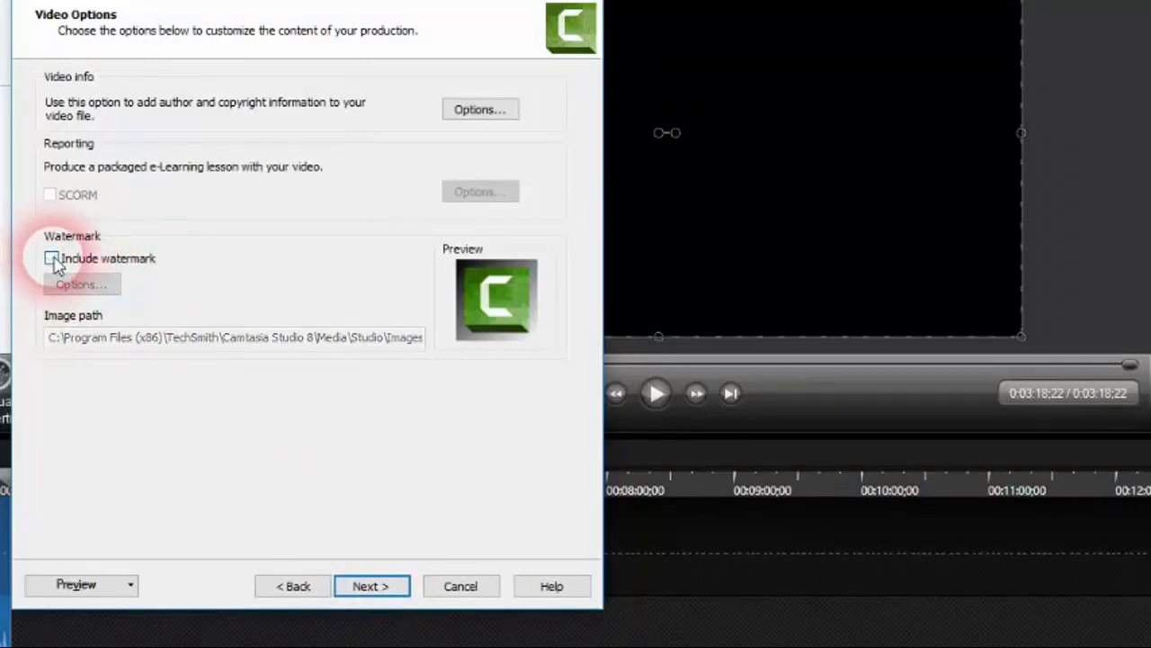
left_click(51, 258)
left_click(72, 288)
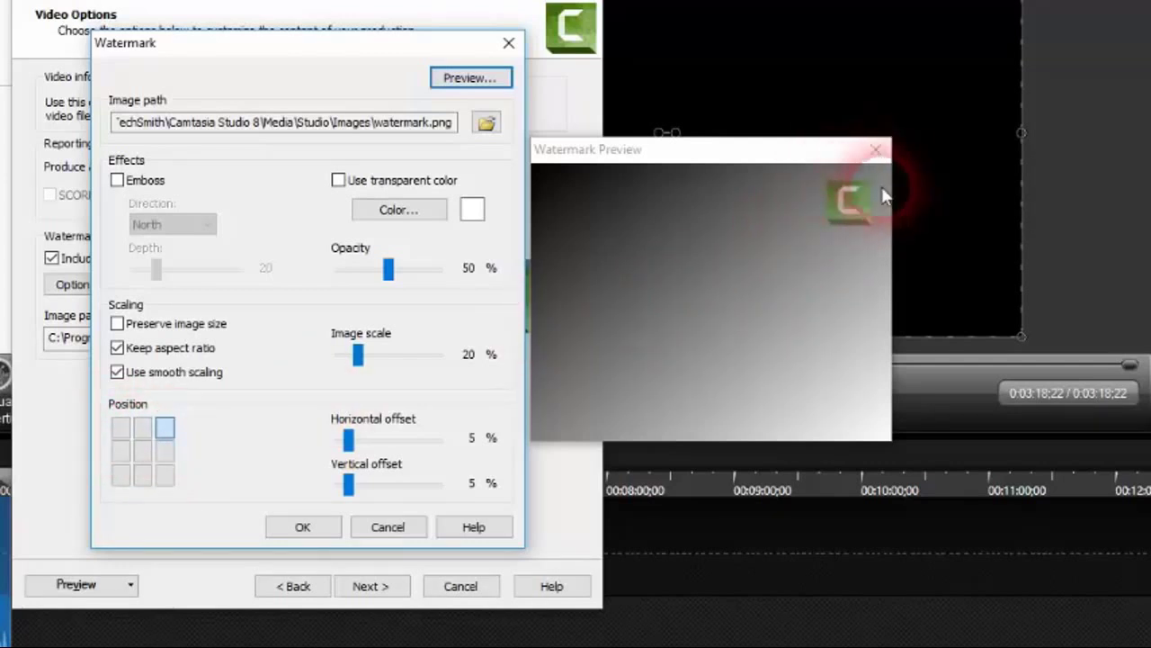
Try several position grid cells and settle the watermark in the top-right corner
left_click(164, 450)
left_click(143, 451)
left_click(121, 450)
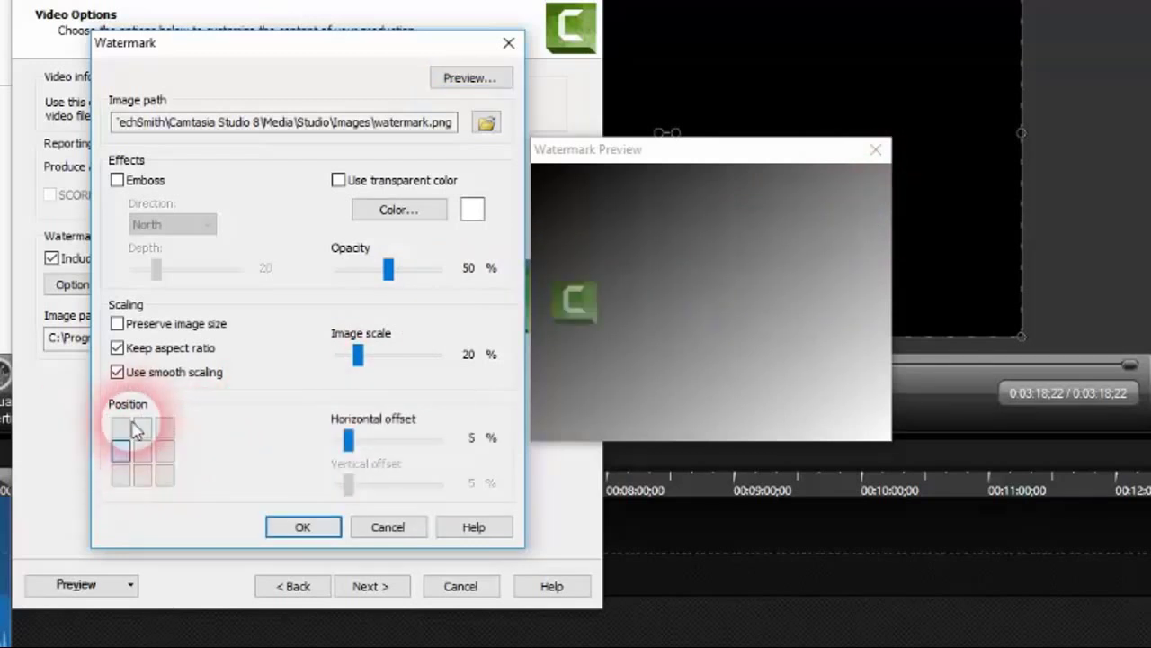
left_click(118, 430)
left_click(144, 430)
left_click(166, 430)
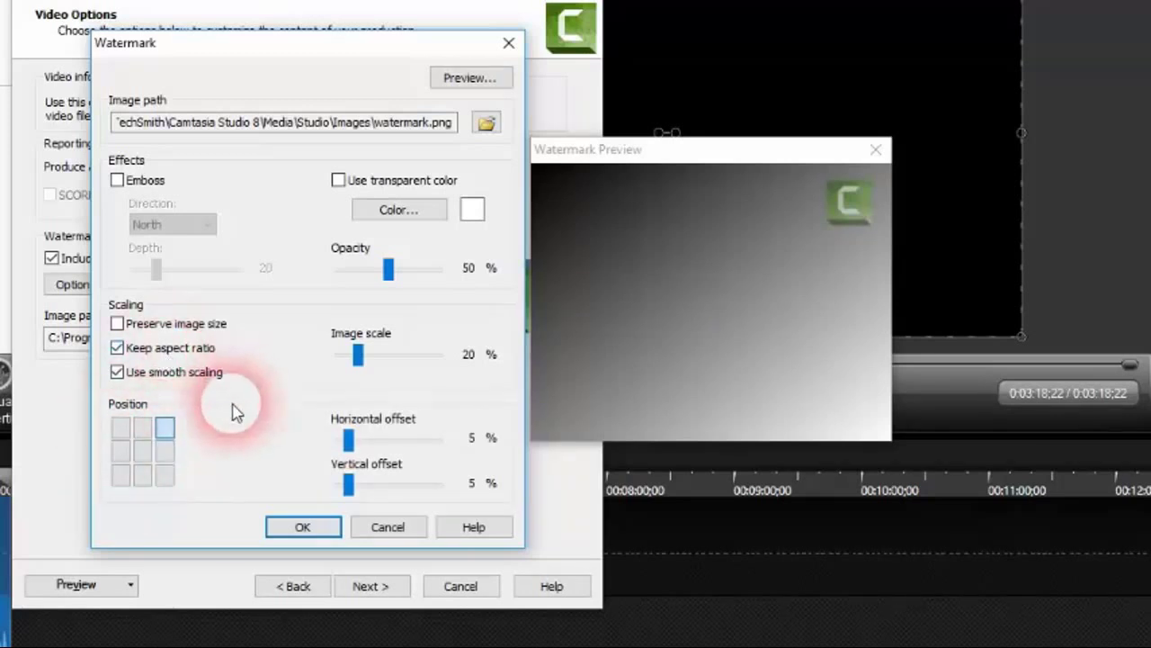
Switch the watermark image to the logo file on the desktop
left_click(486, 124)
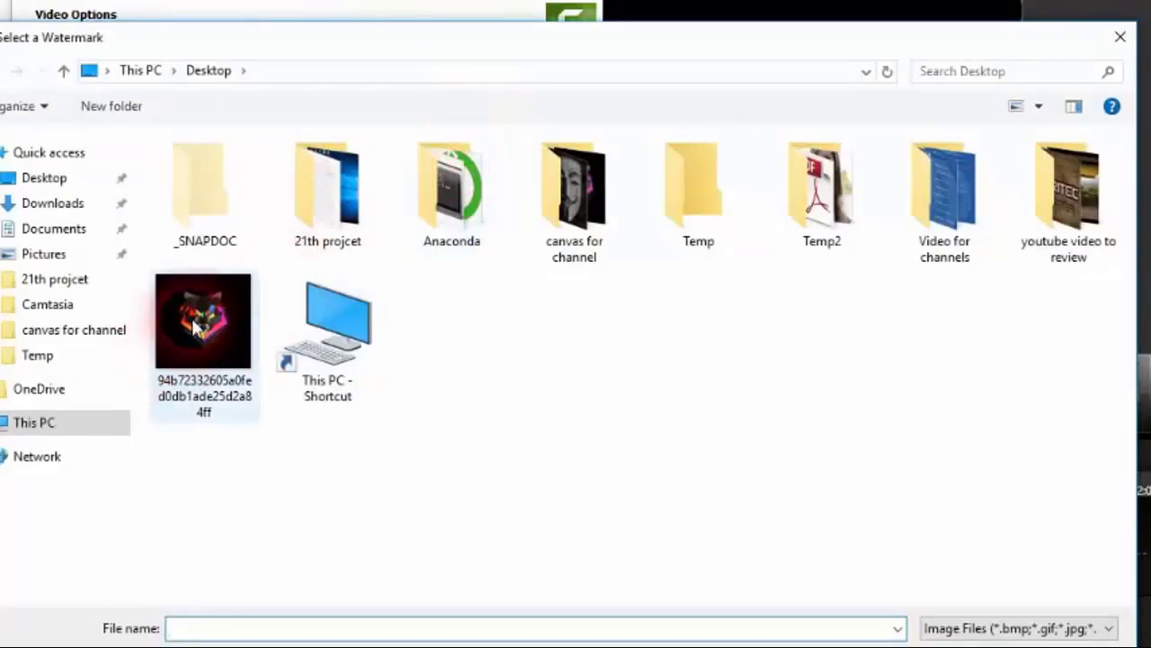
left_click(196, 329)
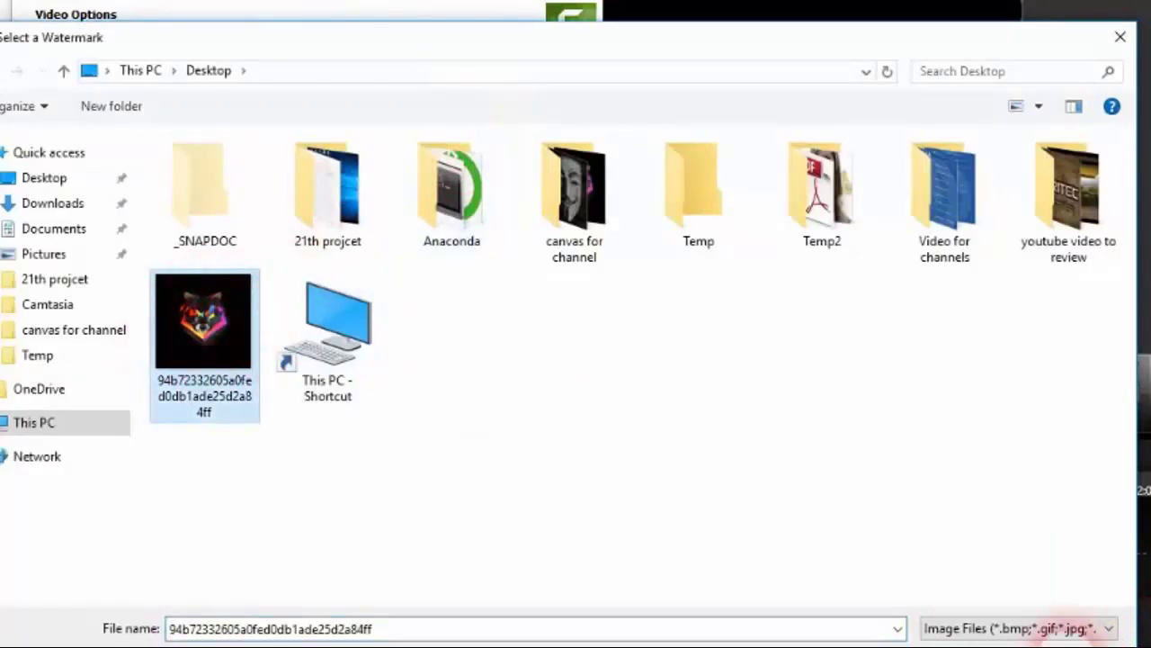
left_click(922, 624)
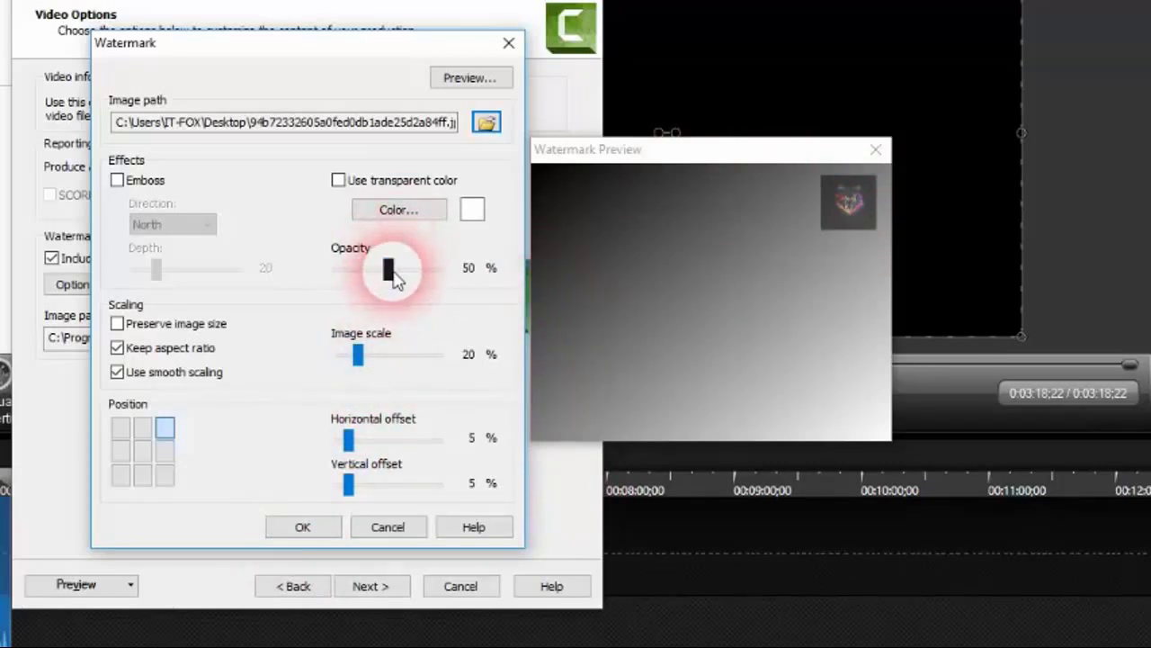
Set the watermark to 63% opacity, 22% scale and 0% offsets, then accept
mouse_move(393, 278)
left_mouse_down()
mouse_move(441, 279)
mouse_move(336, 275)
mouse_move(399, 279)
left_mouse_up()
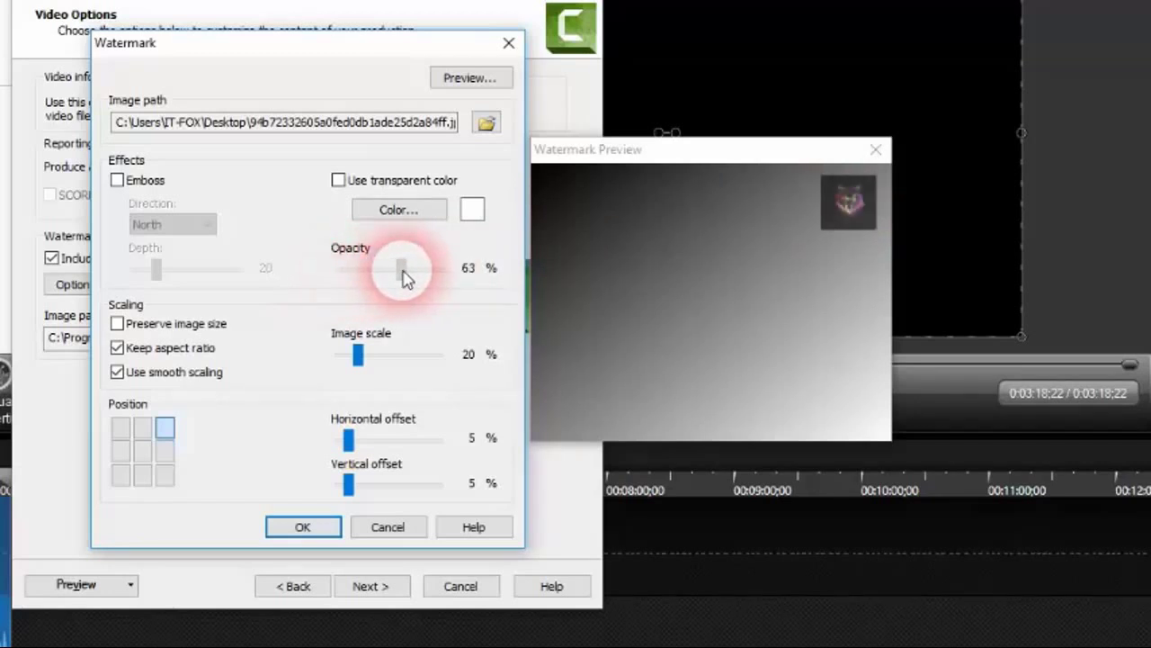
mouse_move(358, 356)
left_mouse_down()
mouse_move(427, 355)
mouse_move(366, 354)
left_mouse_up()
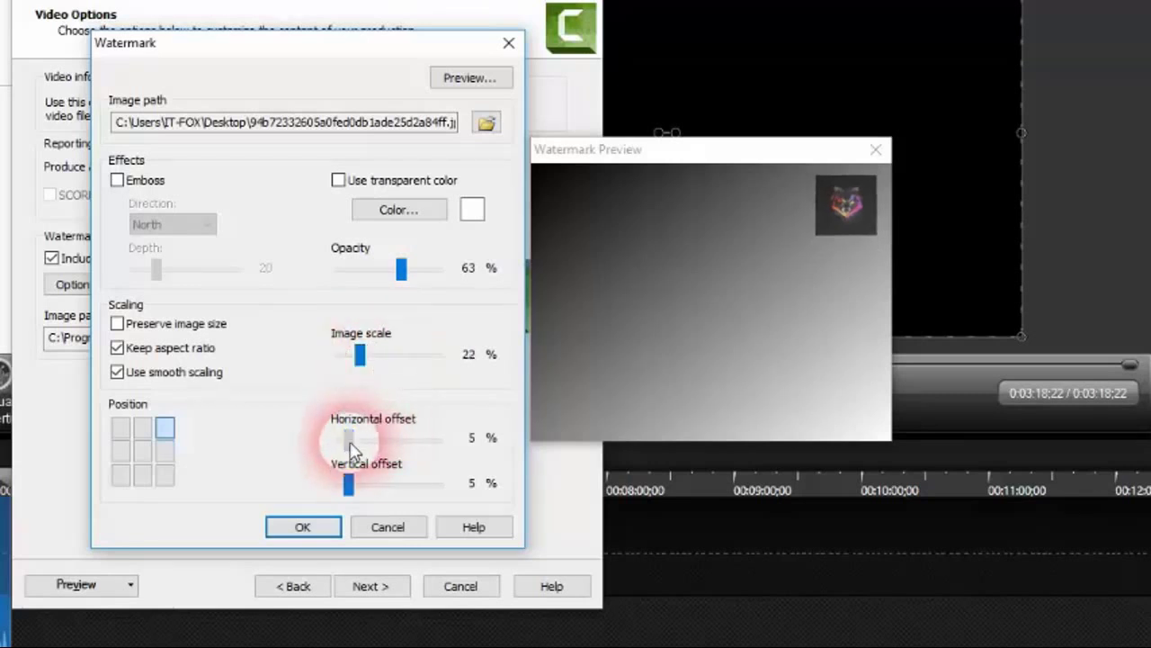
mouse_move(348, 438)
left_mouse_down()
mouse_move(441, 445)
mouse_move(334, 437)
mouse_move(346, 439)
left_mouse_up()
left_click_drag(348, 484, 327, 476)
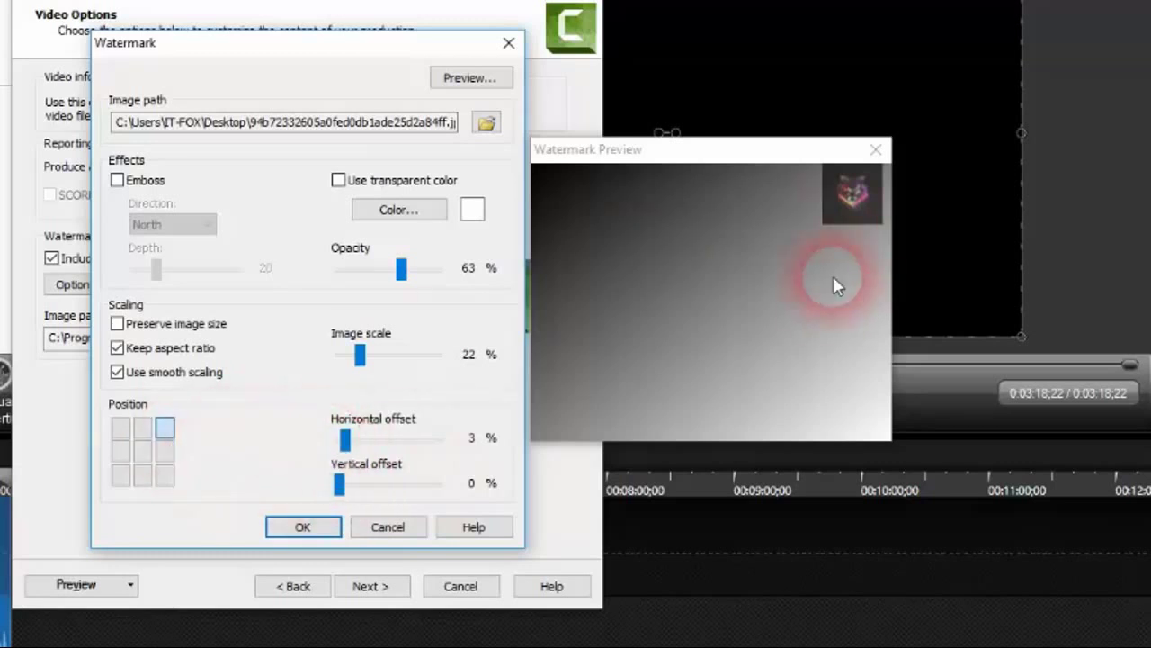
left_click_drag(346, 448, 329, 447)
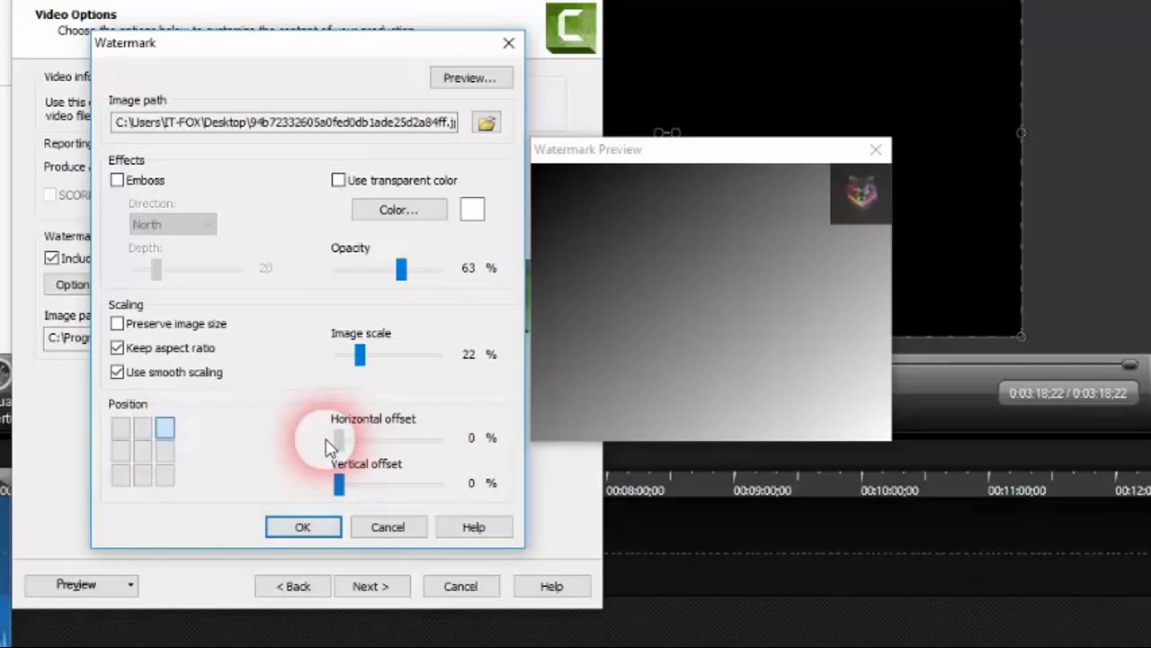
left_click(310, 529)
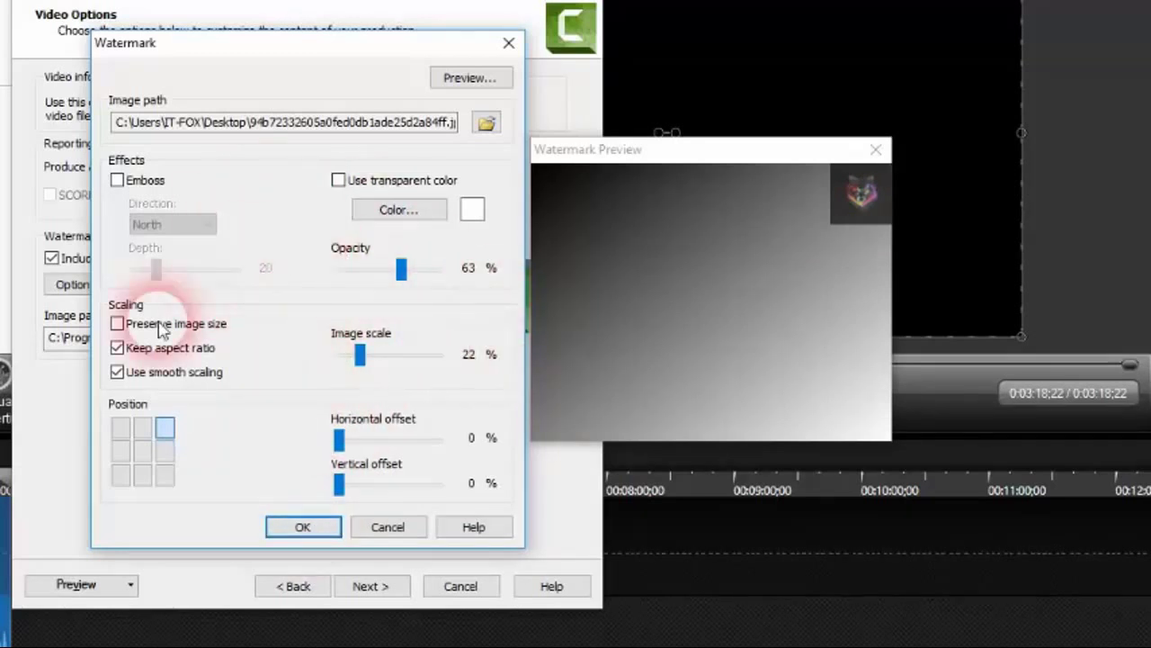
left_click(297, 531)
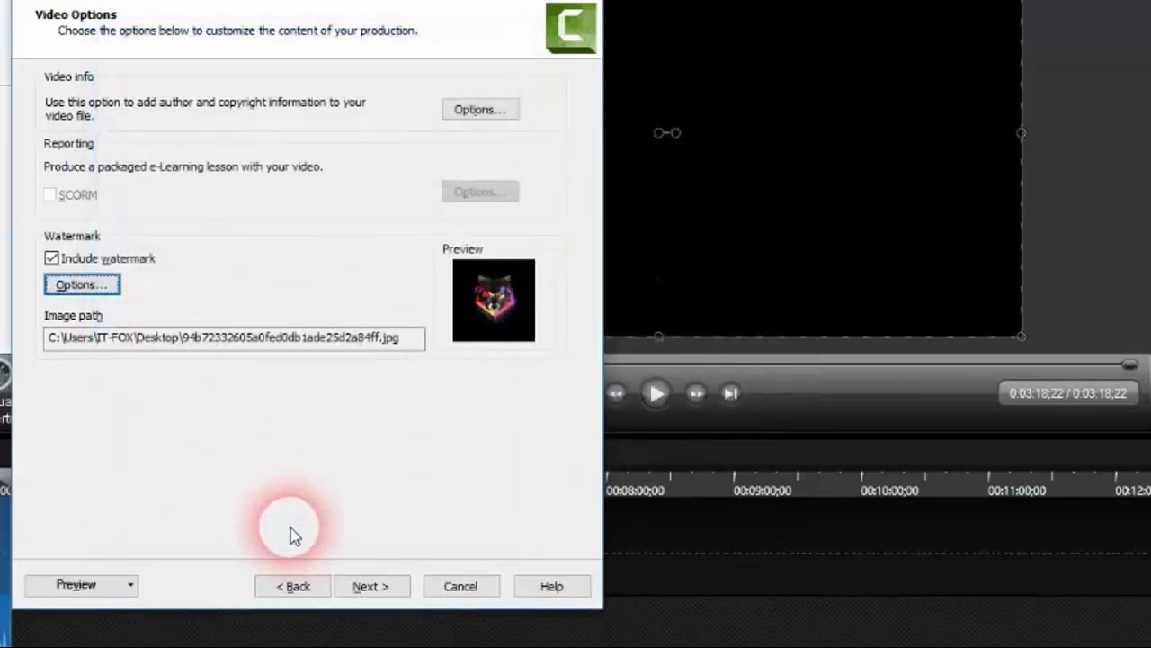
Name the production 'test', save it to the Desktop, and render test.mp4
left_click(341, 590)
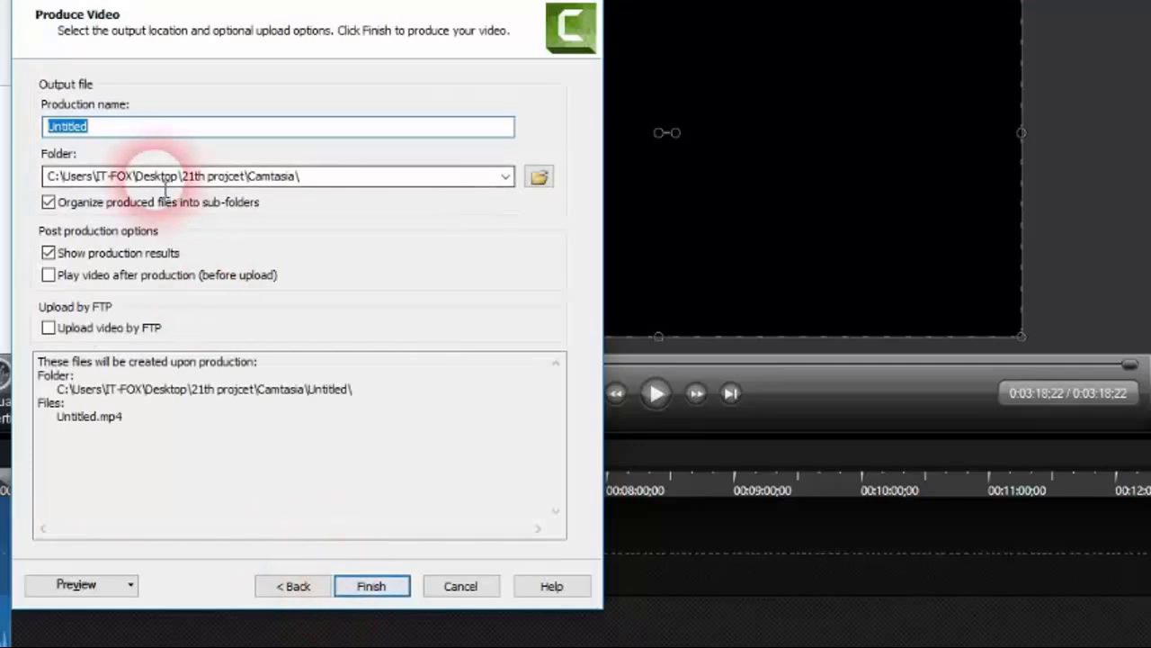
type("test")
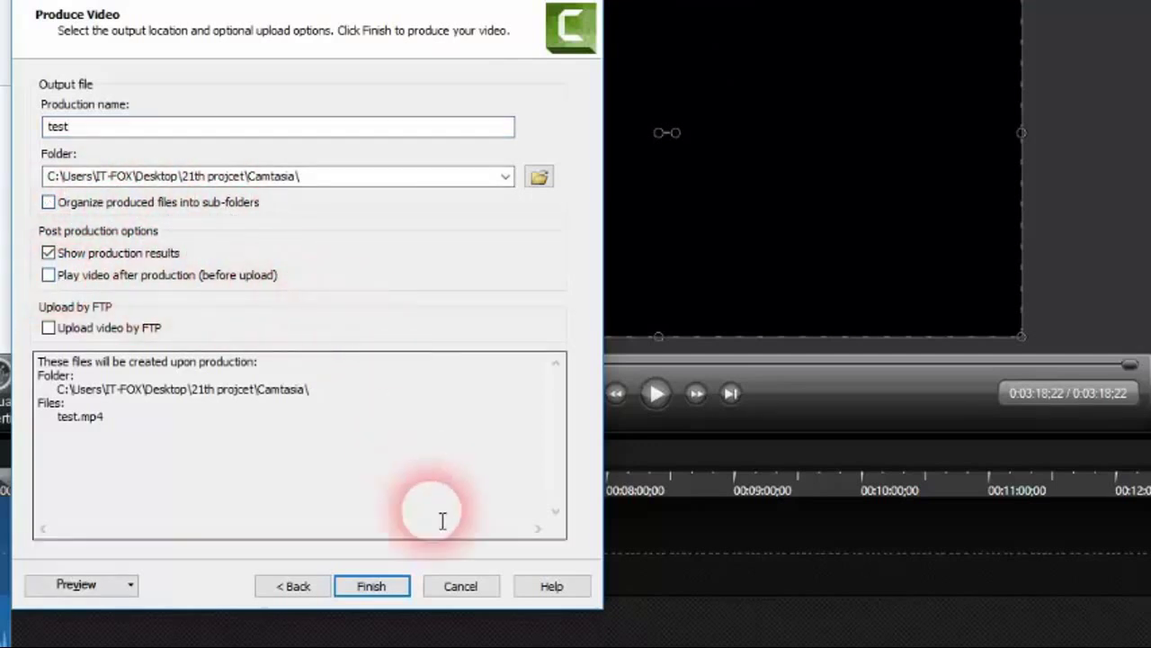
left_click(539, 180)
left_click(74, 163)
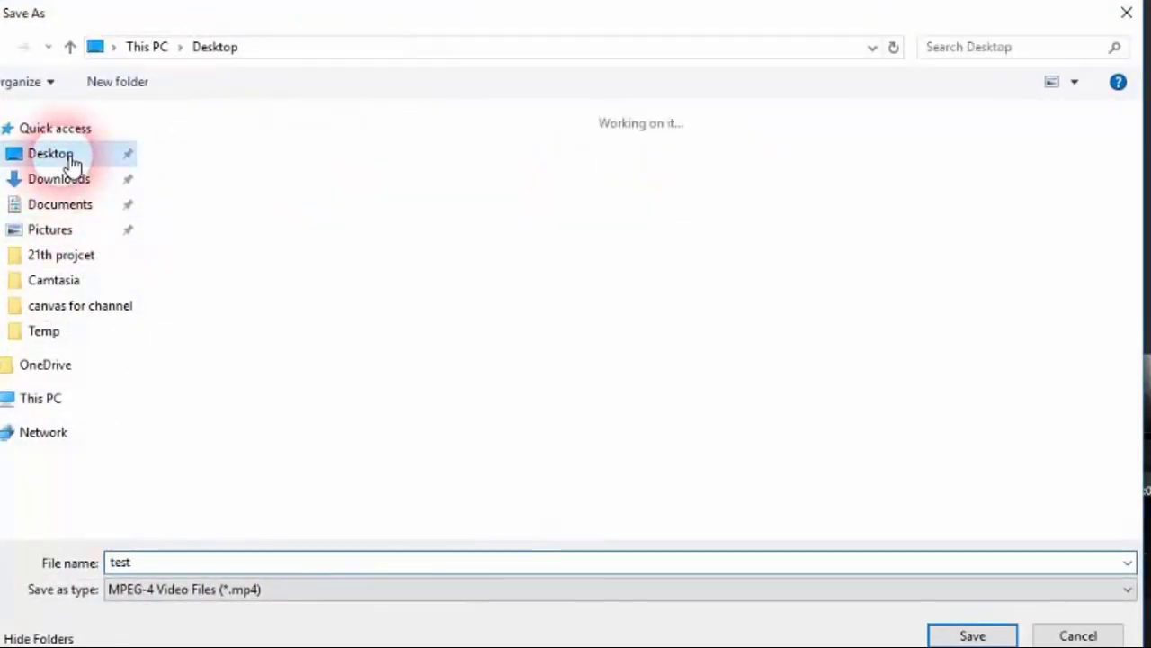
left_click(974, 636)
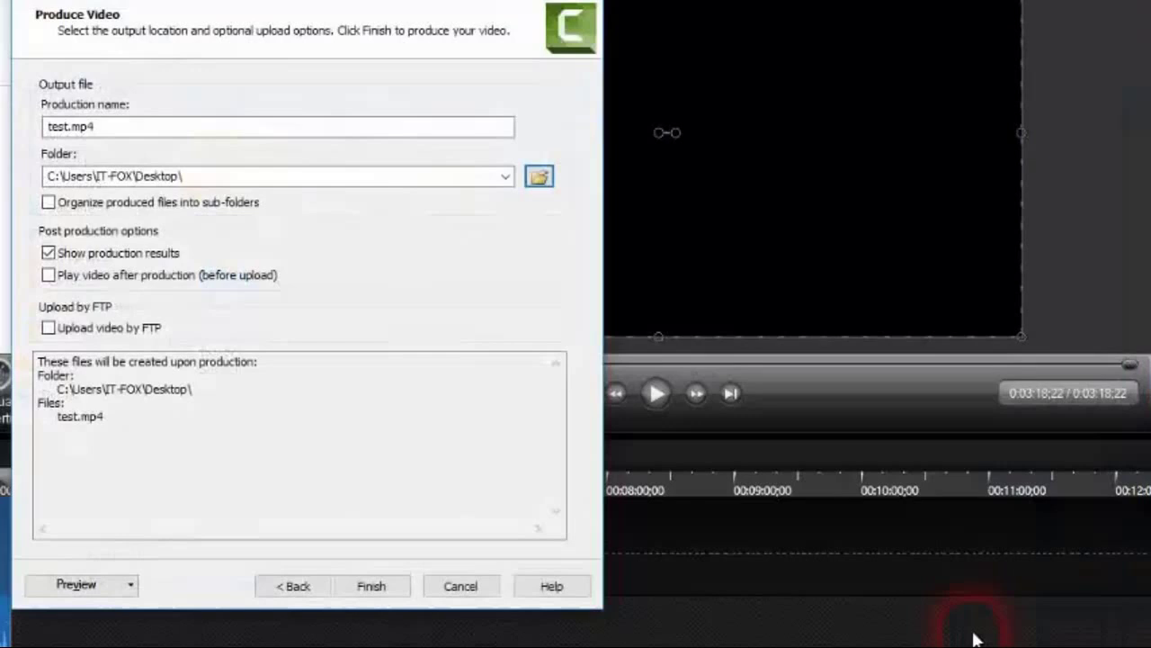
left_click(370, 586)
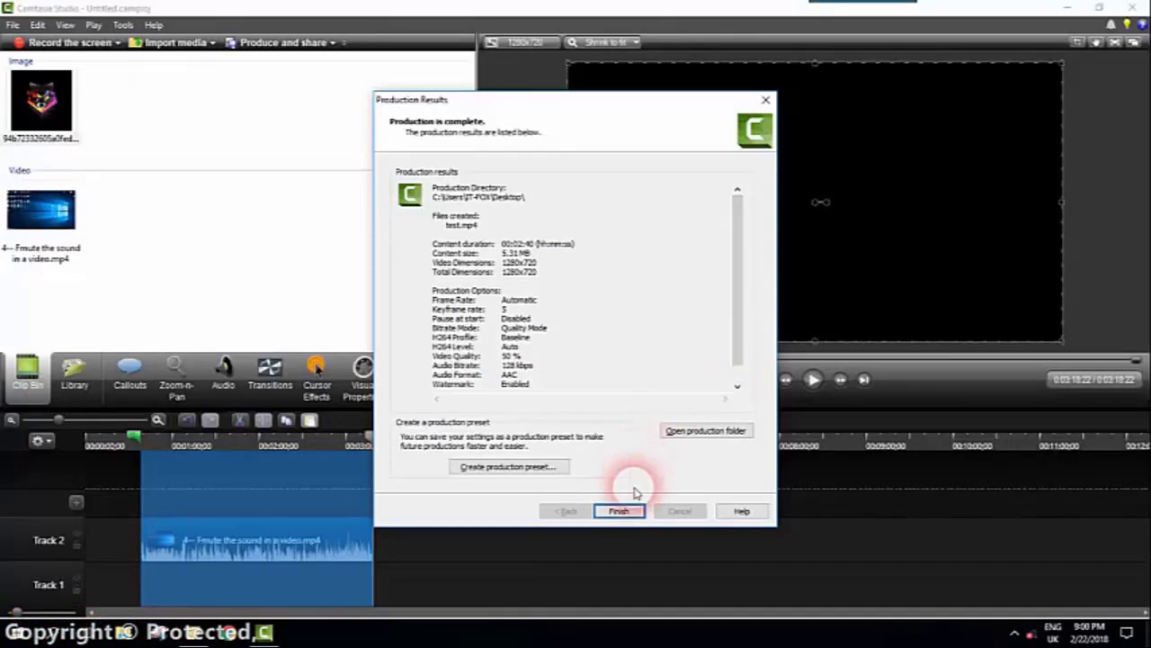
Close the Production Results dialog for the finished test.mp4
left_click(619, 511)
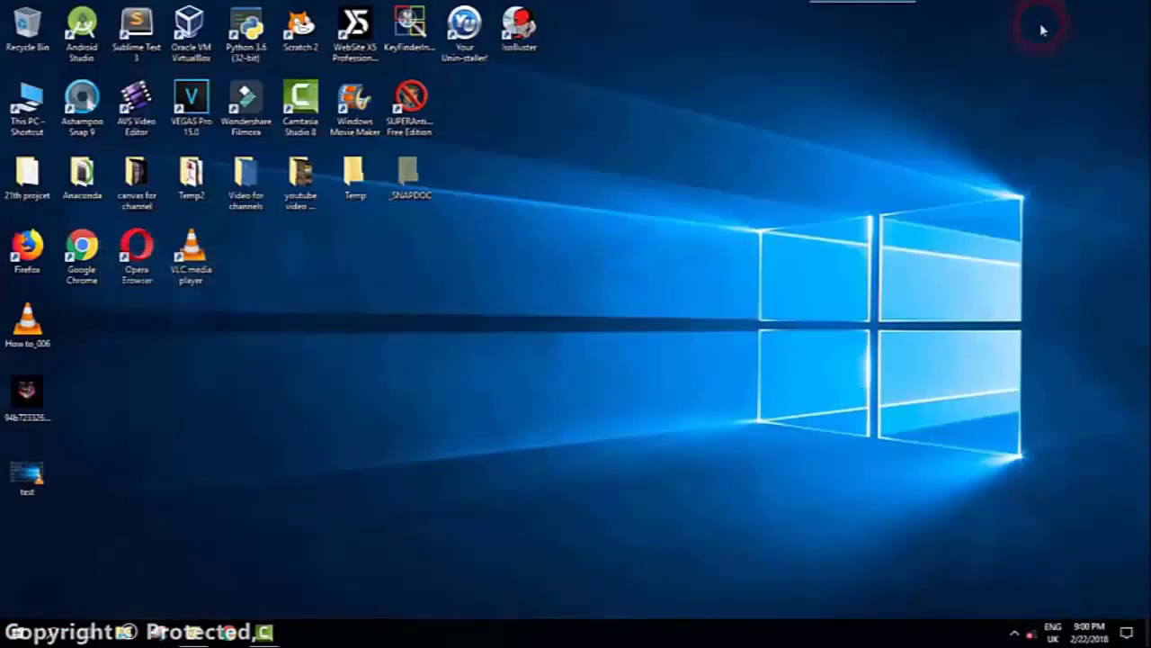
Minimise Camtasia and play test.mp4 from the desktop in VLC media player
left_click(1067, 8)
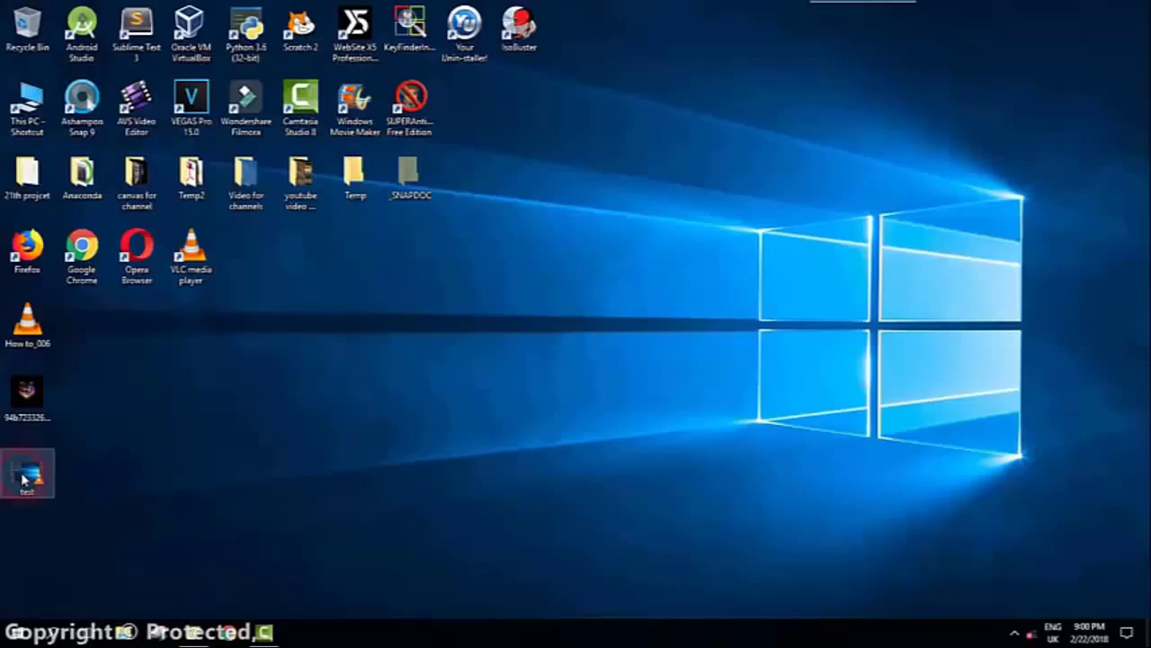
right_click(25, 480)
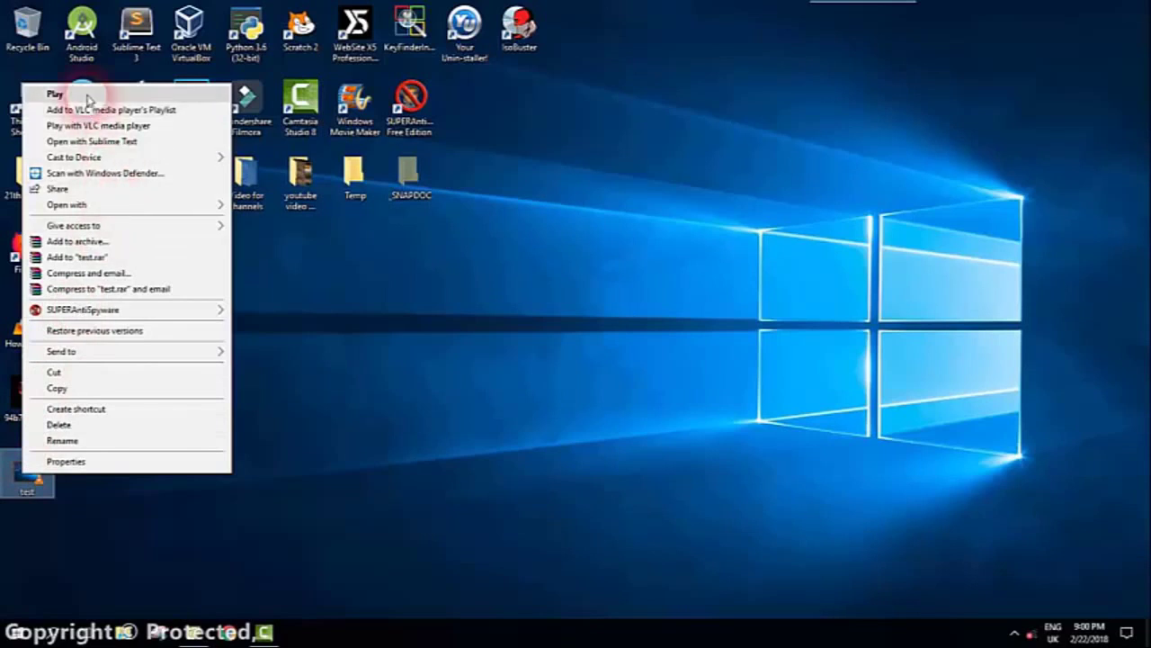
left_click(55, 95)
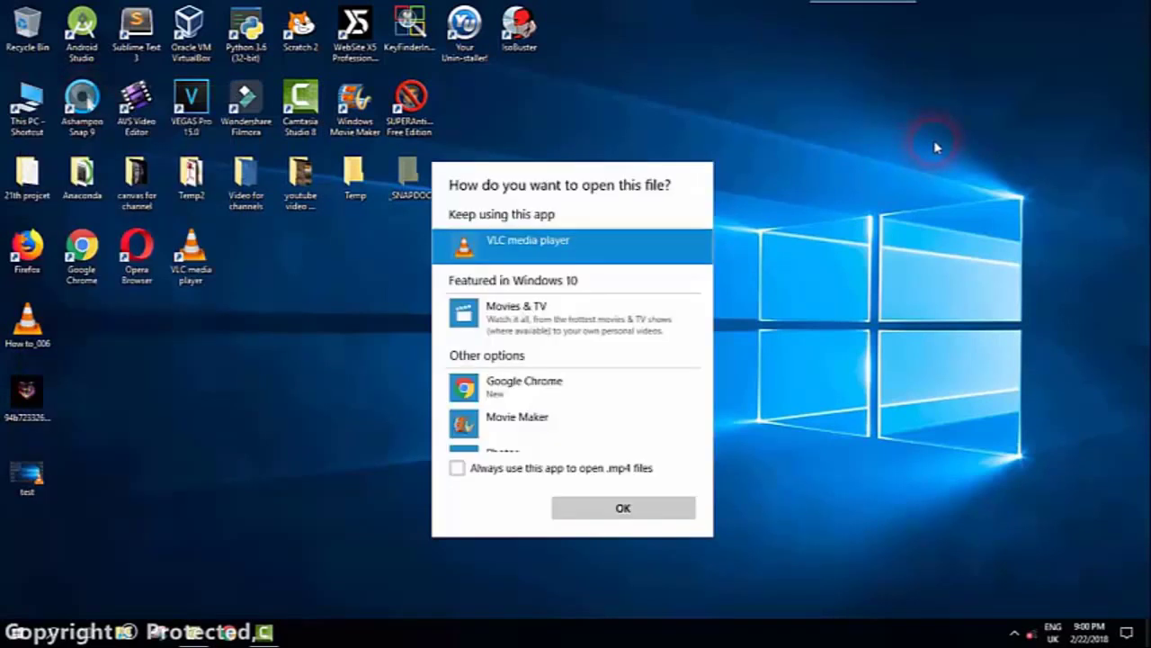
left_click(594, 511)
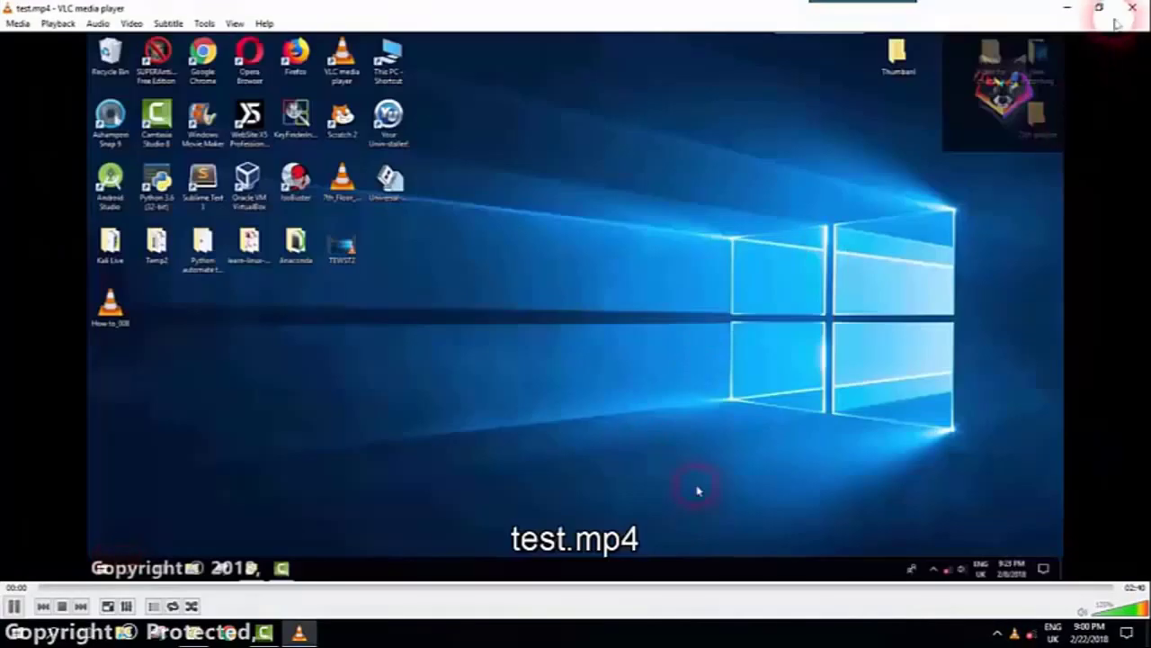
Resize and reposition the VLC window and mute the video's sound
left_click(1099, 16)
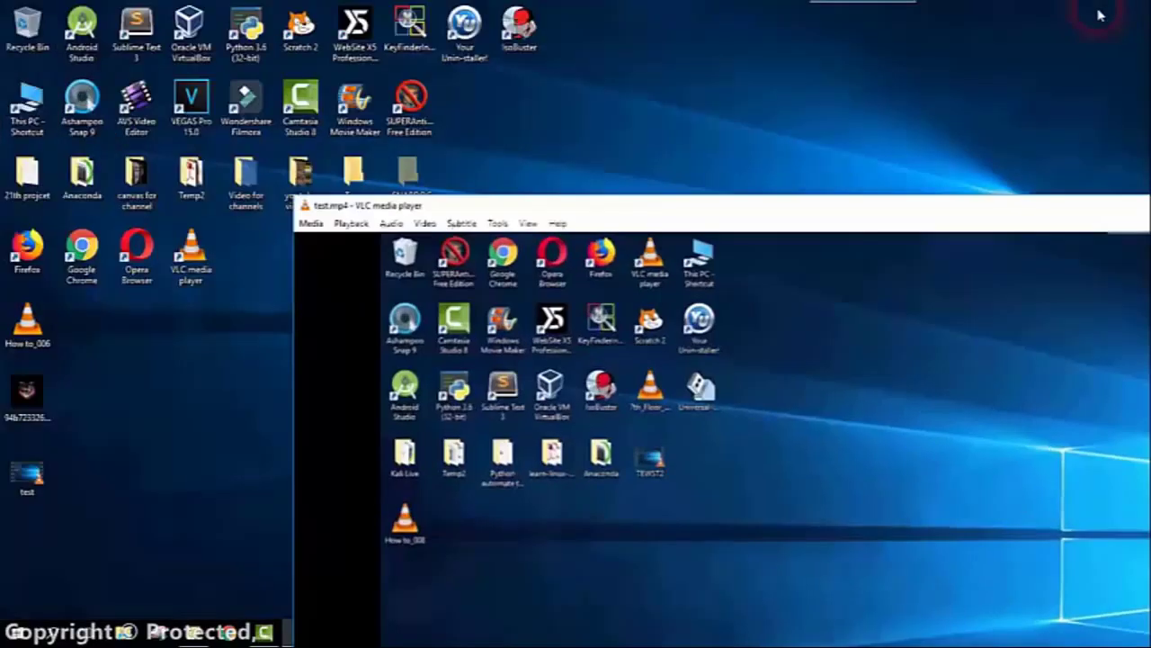
left_click_drag(633, 198, 455, 3)
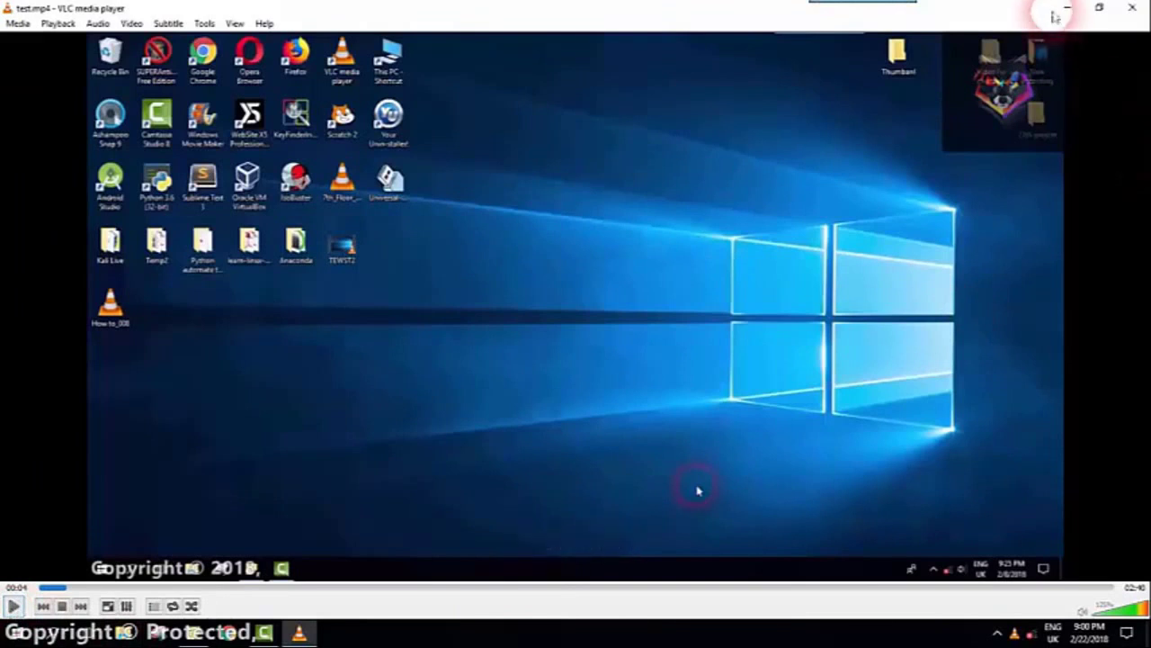
left_click(1101, 8)
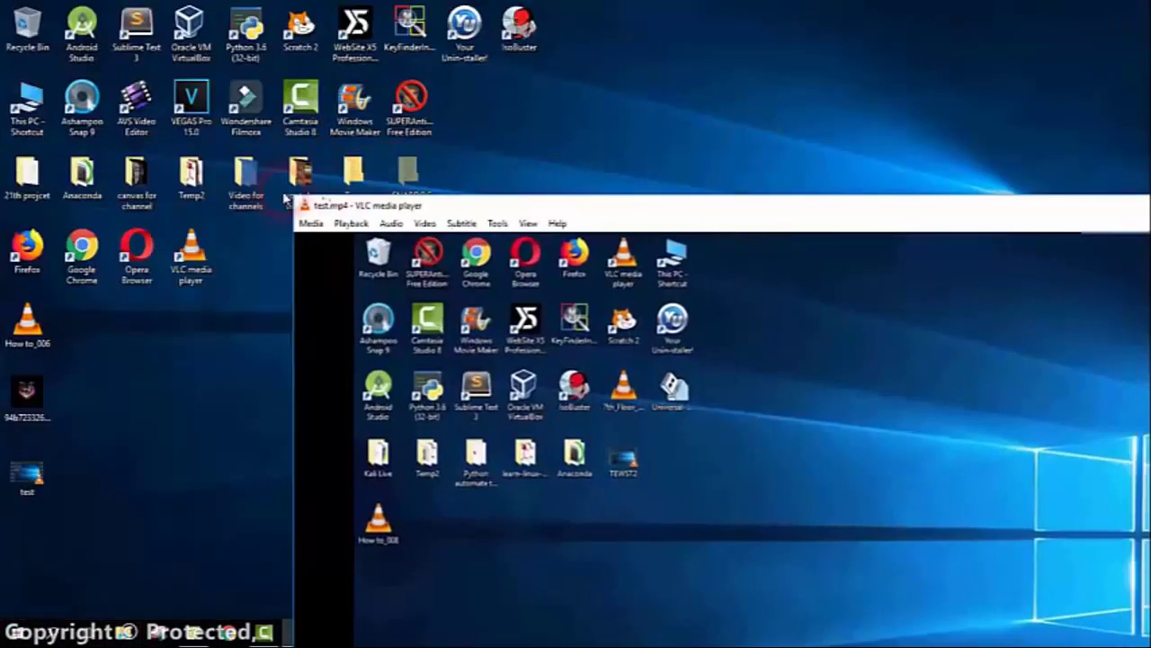
left_click(1014, 632)
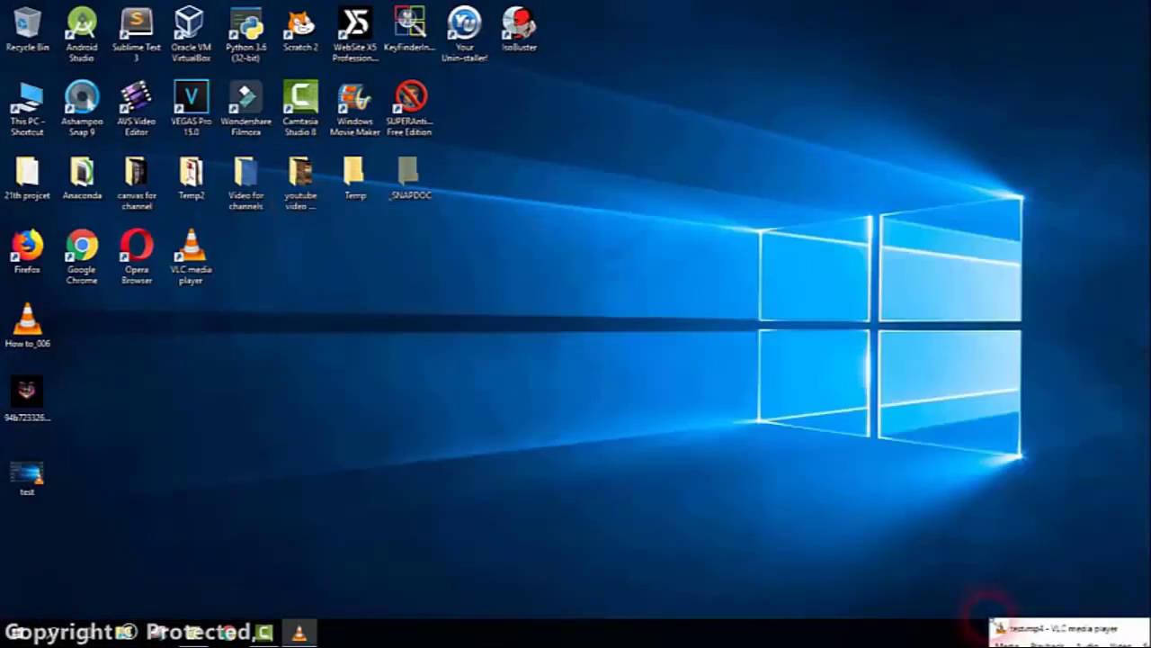
left_click(1015, 632)
left_click_drag(241, 27, 273, 150)
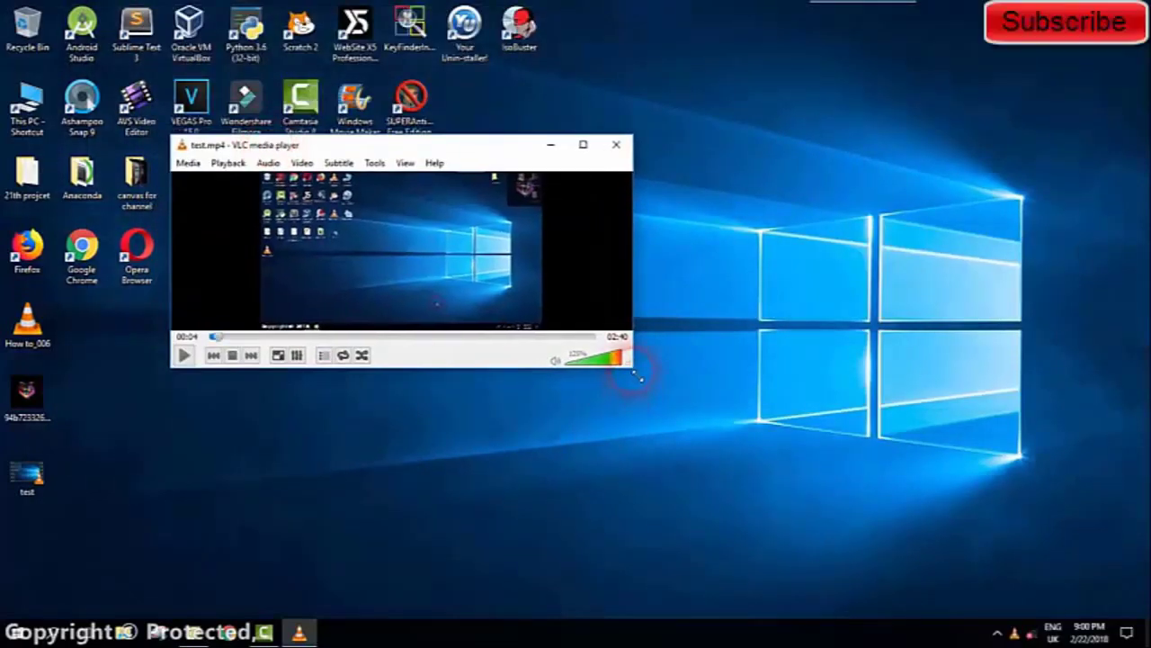
left_click_drag(633, 366, 1025, 556)
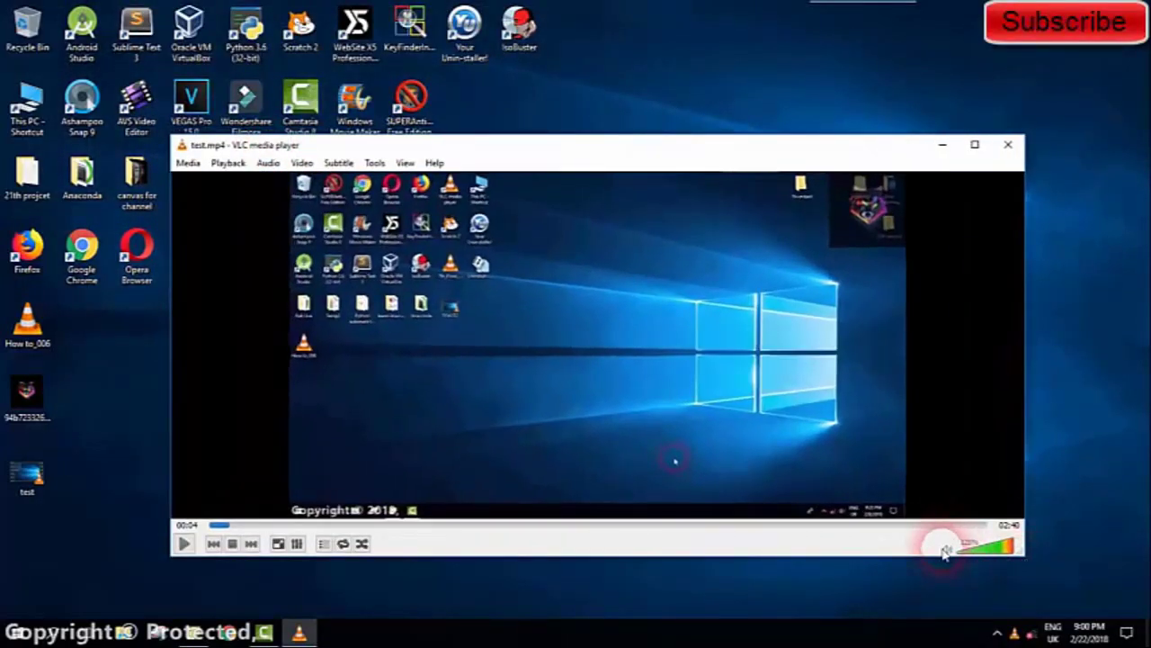
left_click(949, 547)
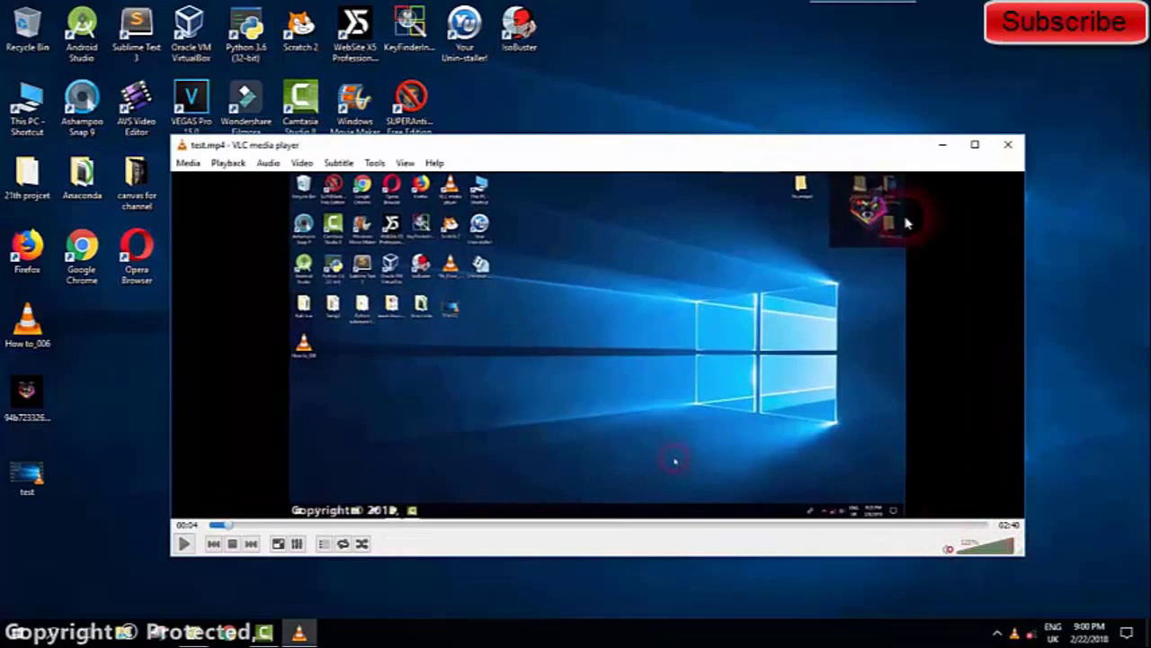
left_click_drag(832, 144, 830, 93)
Skip through the video to 02:14, confirming the logo watermark stays top-right
left_click(378, 524)
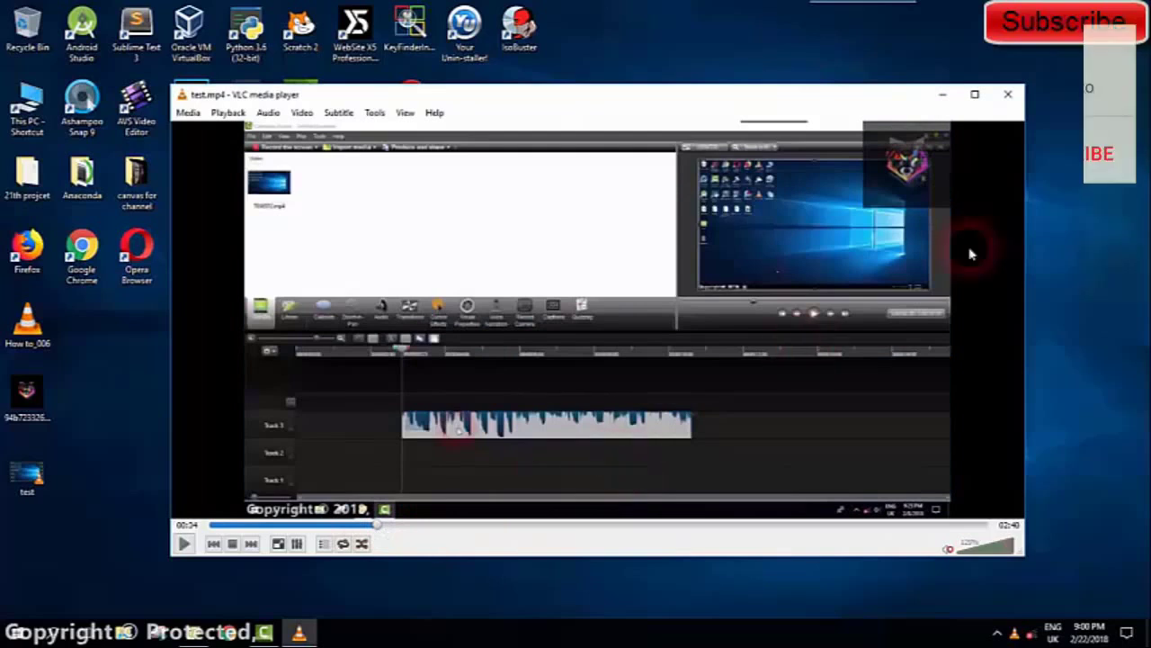
left_click(619, 531)
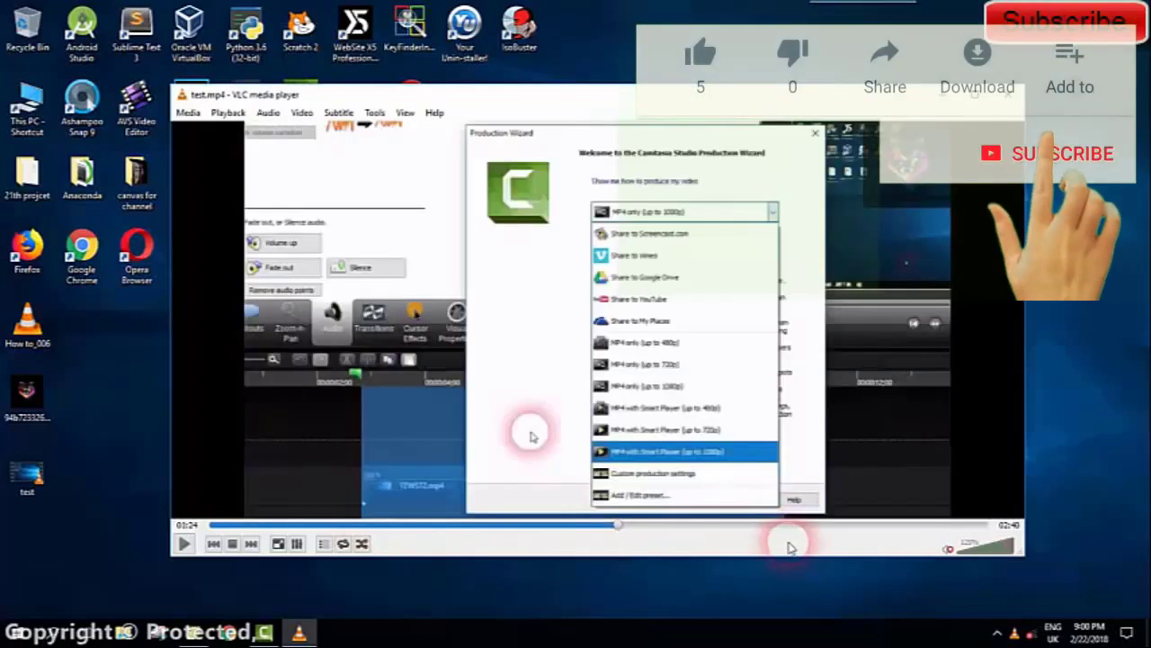
left_click(845, 531)
left_click(863, 527)
left_click(911, 527)
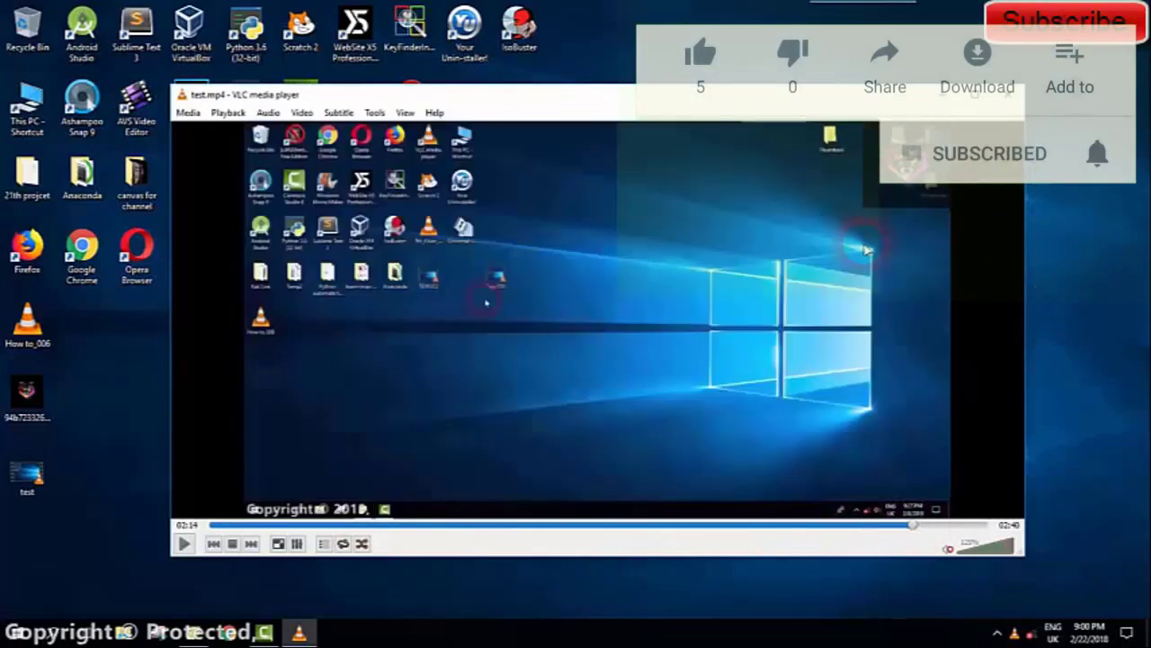